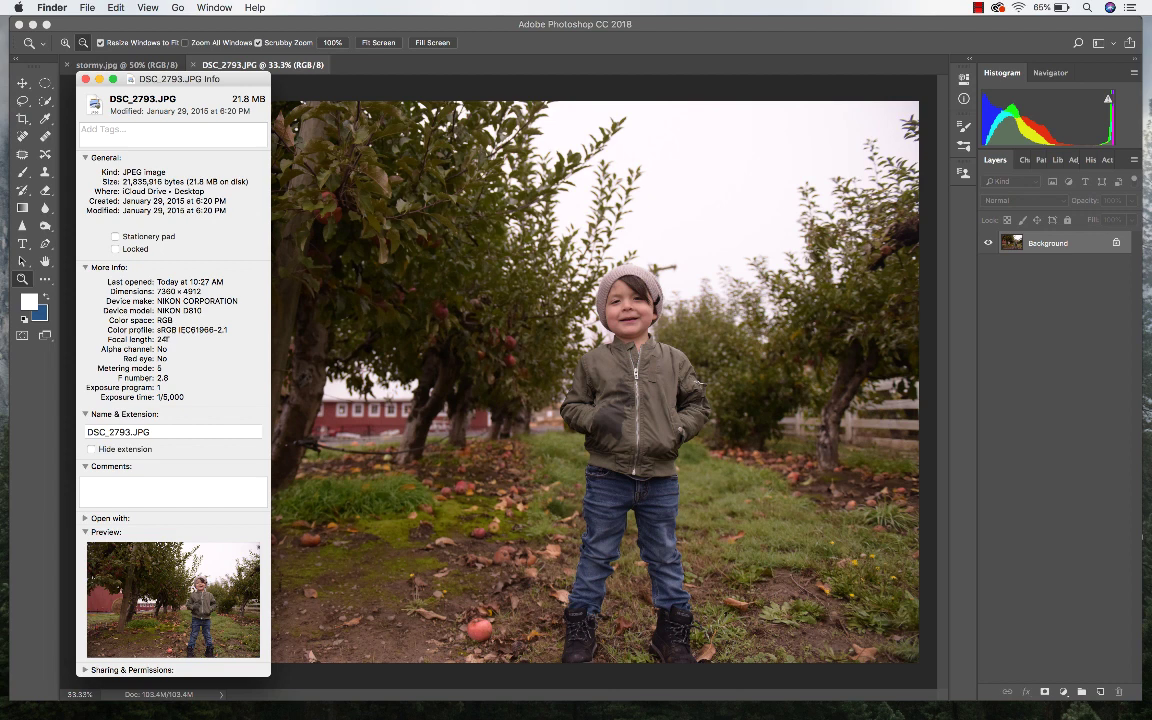
Close the Finder Get Info window for DSC_2793.JPG
key(super+w)
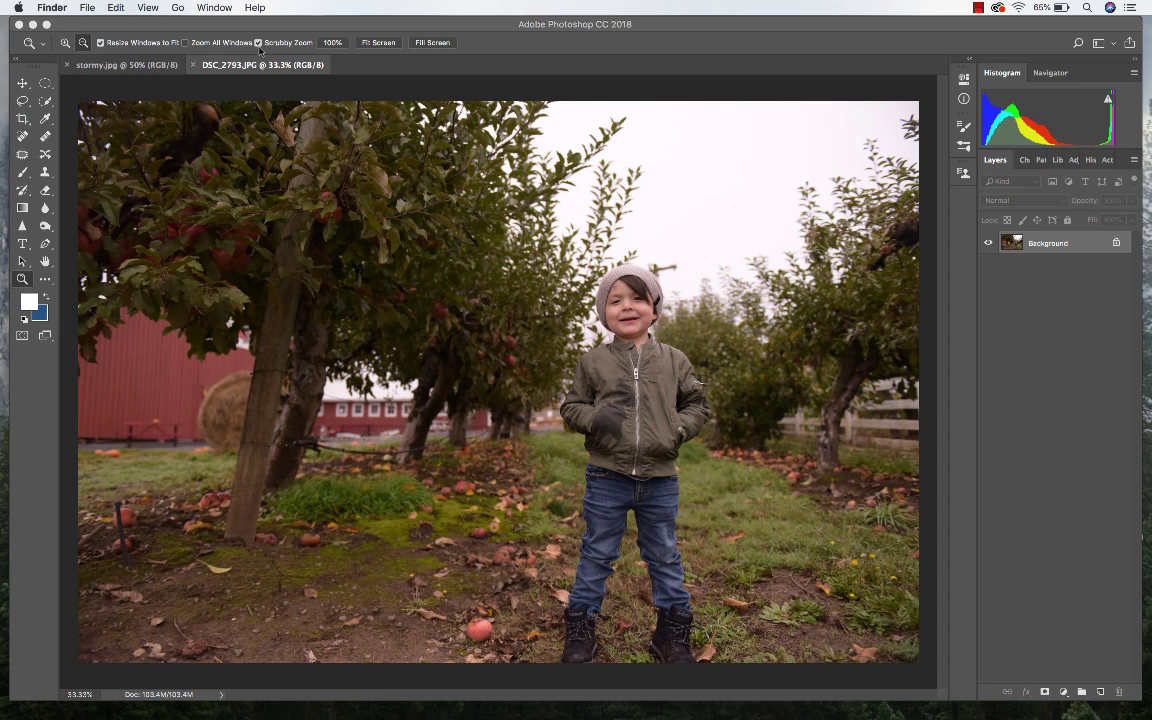
Float the stormy.jpg document and drag its sky into the DSC_2793 photo as a new layer
click(90, 77)
click(112, 65)
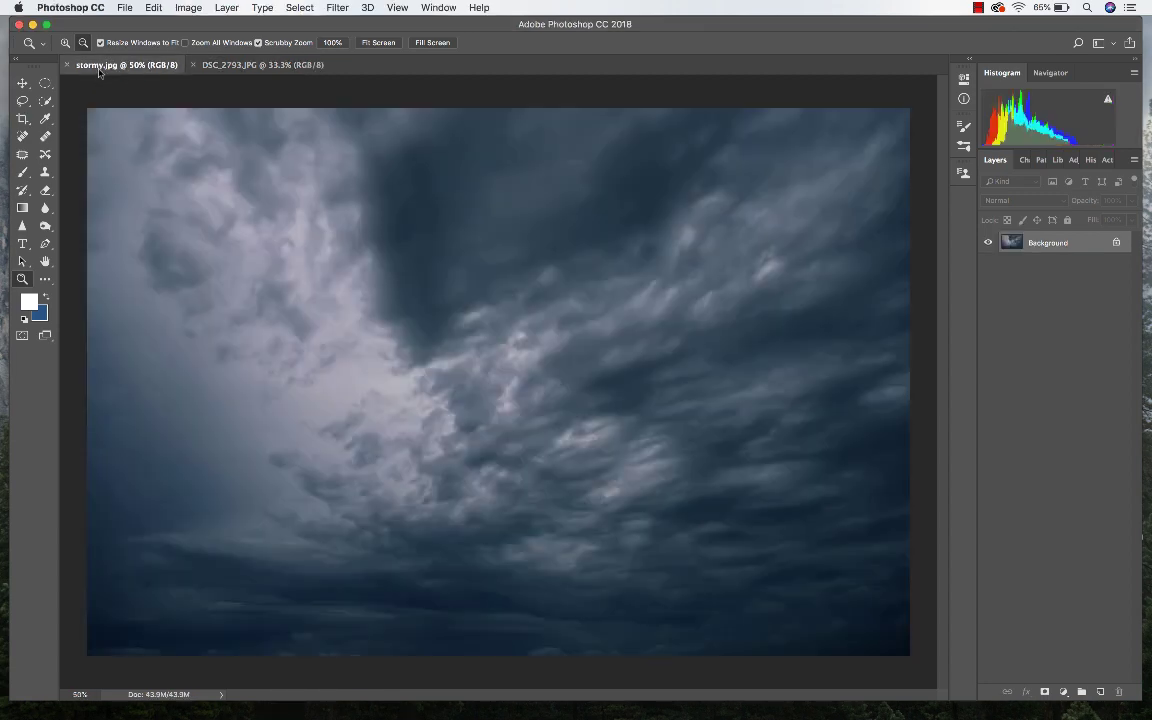
click(22, 83)
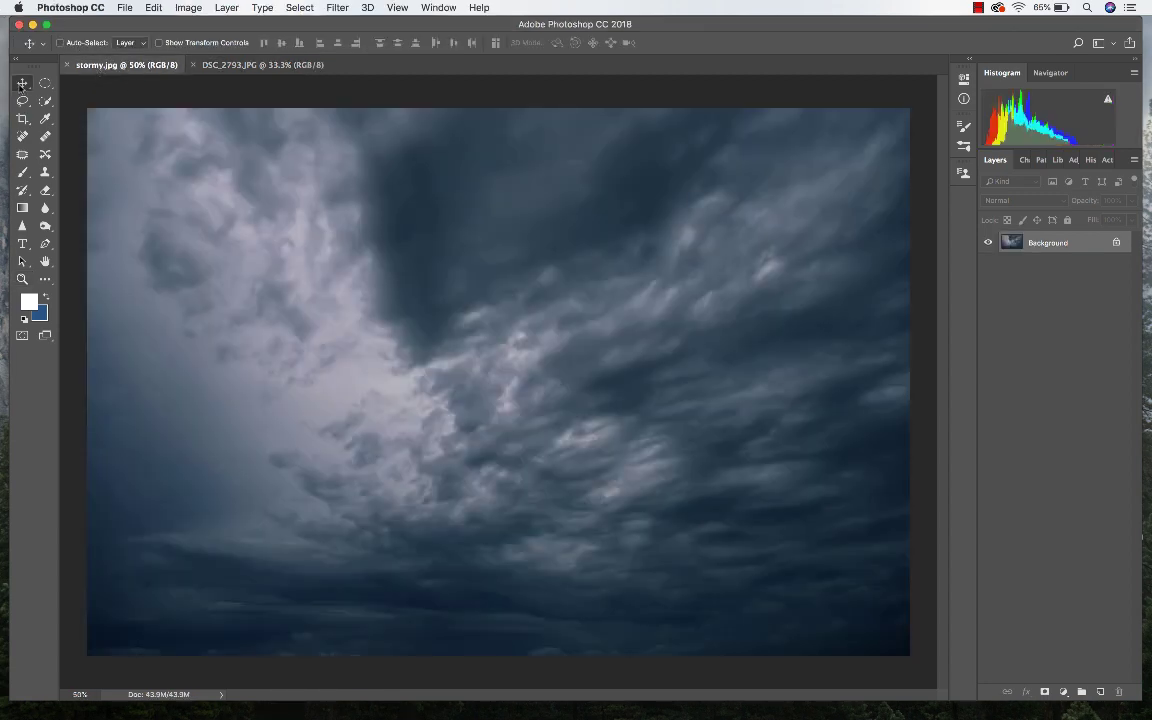
drag(148, 76, 838, 510)
drag(970, 588, 800, 360)
Position the sky layer over the upper right of the orchard photo
drag(843, 542, 573, 257)
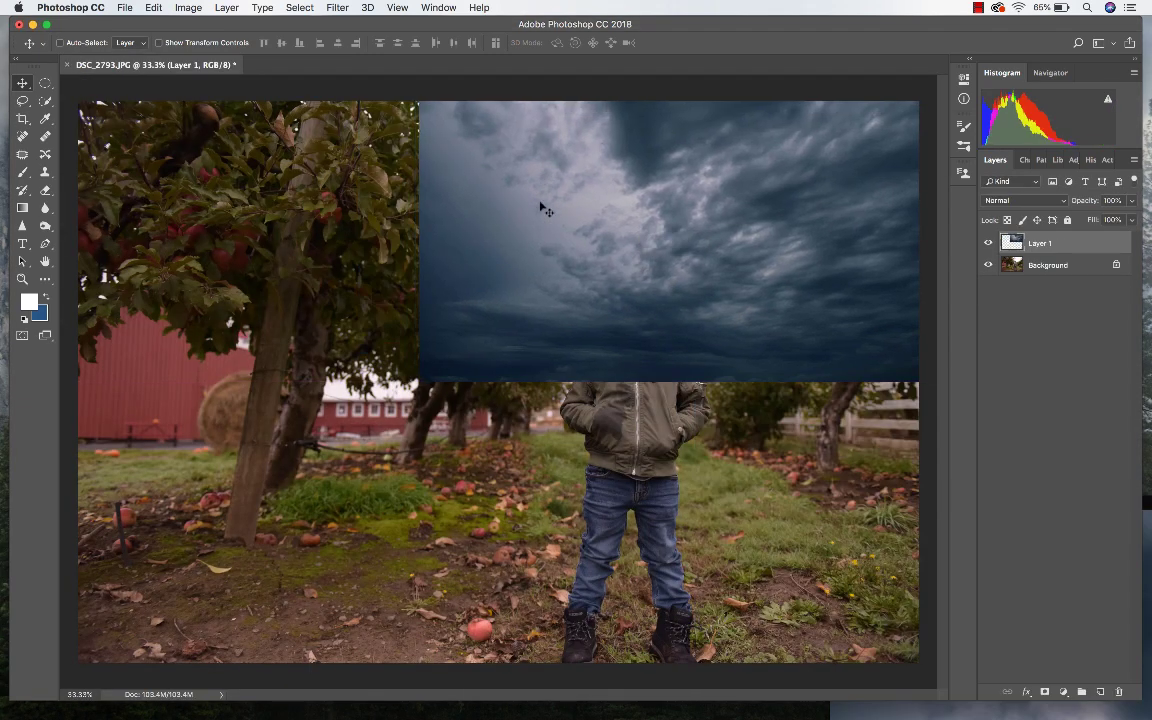
drag(687, 213, 847, 468)
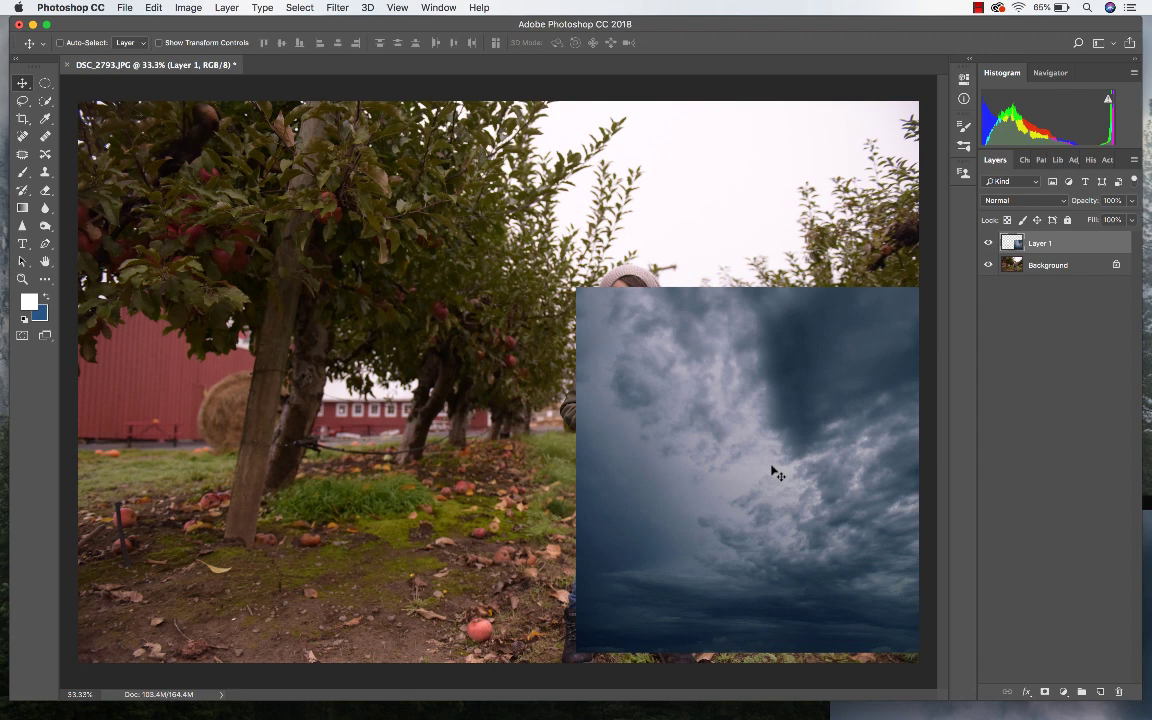
drag(765, 472, 656, 312)
click(663, 312)
click(1027, 200)
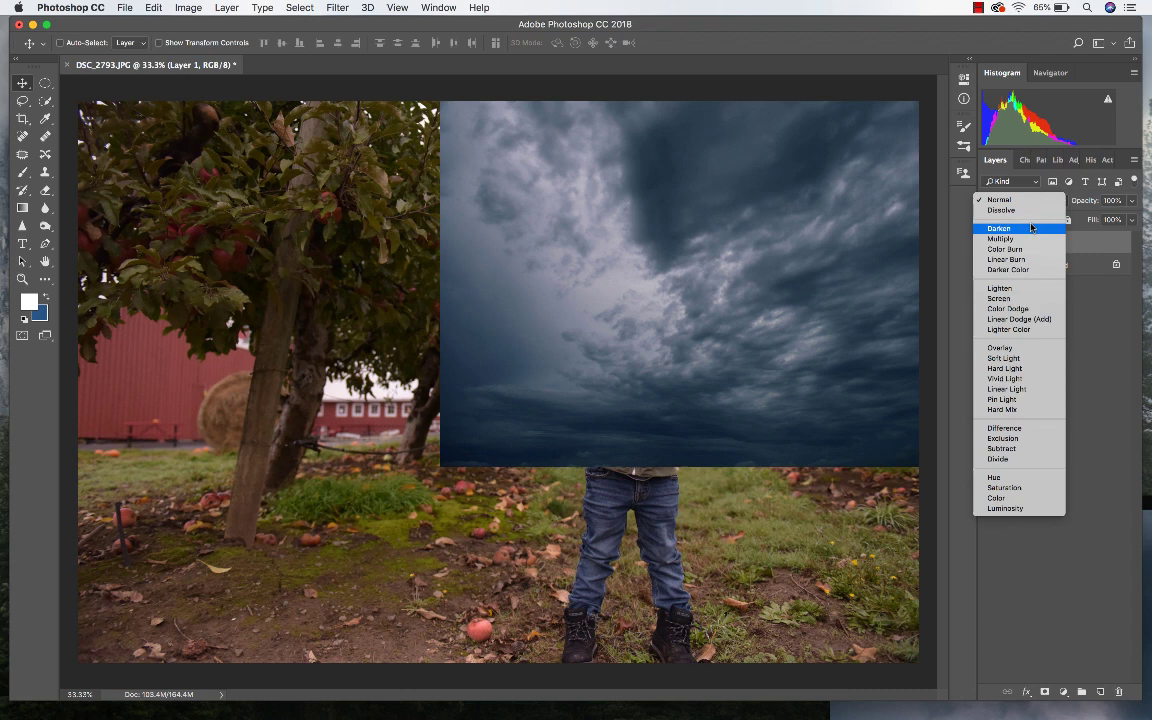
Set Layer 1's blend mode to Multiply and nudge the sky slightly up and right
click(438, 8)
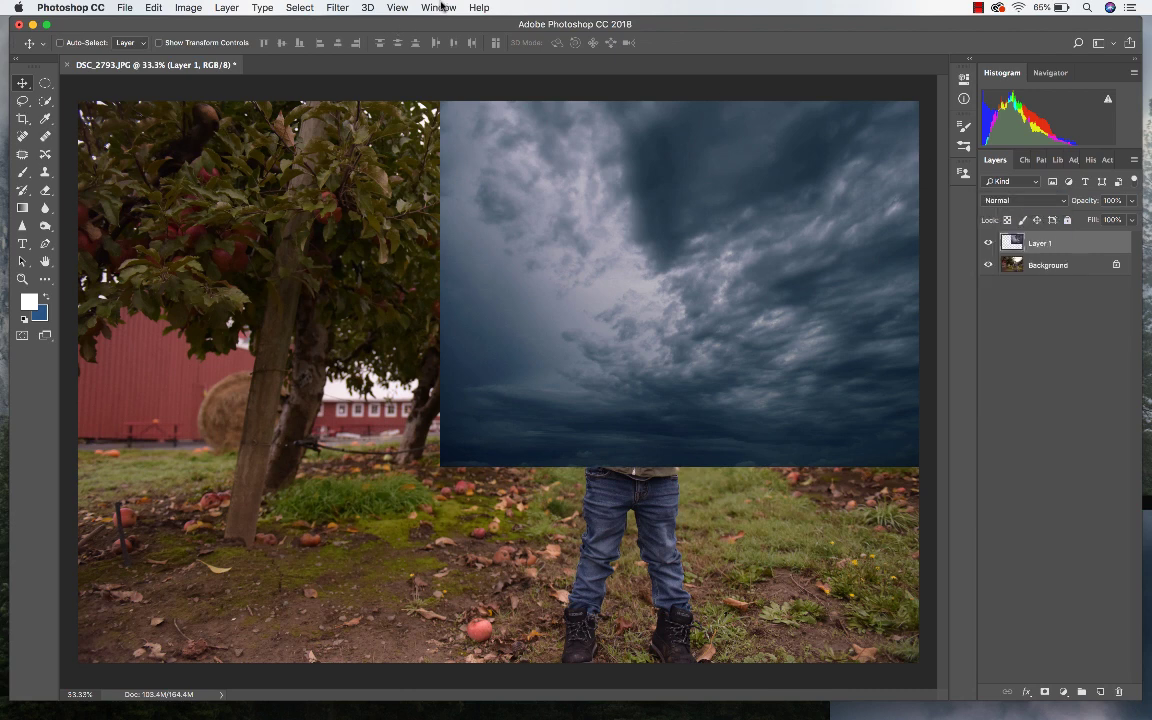
click(441, 7)
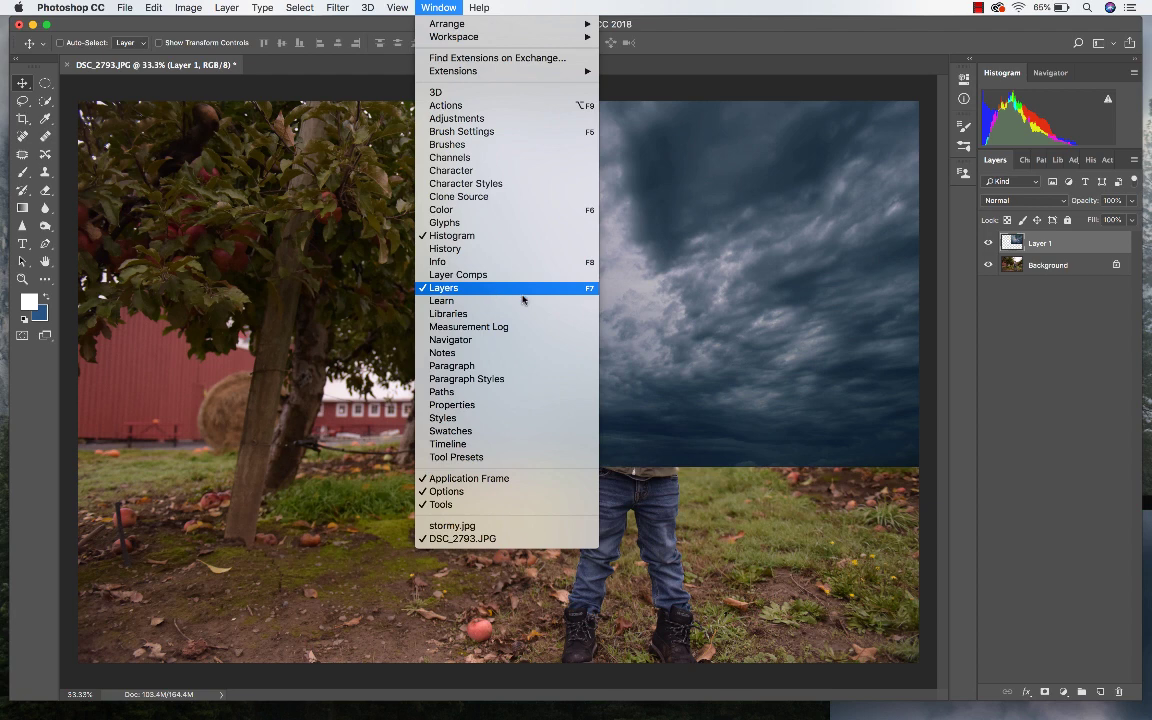
click(1074, 273)
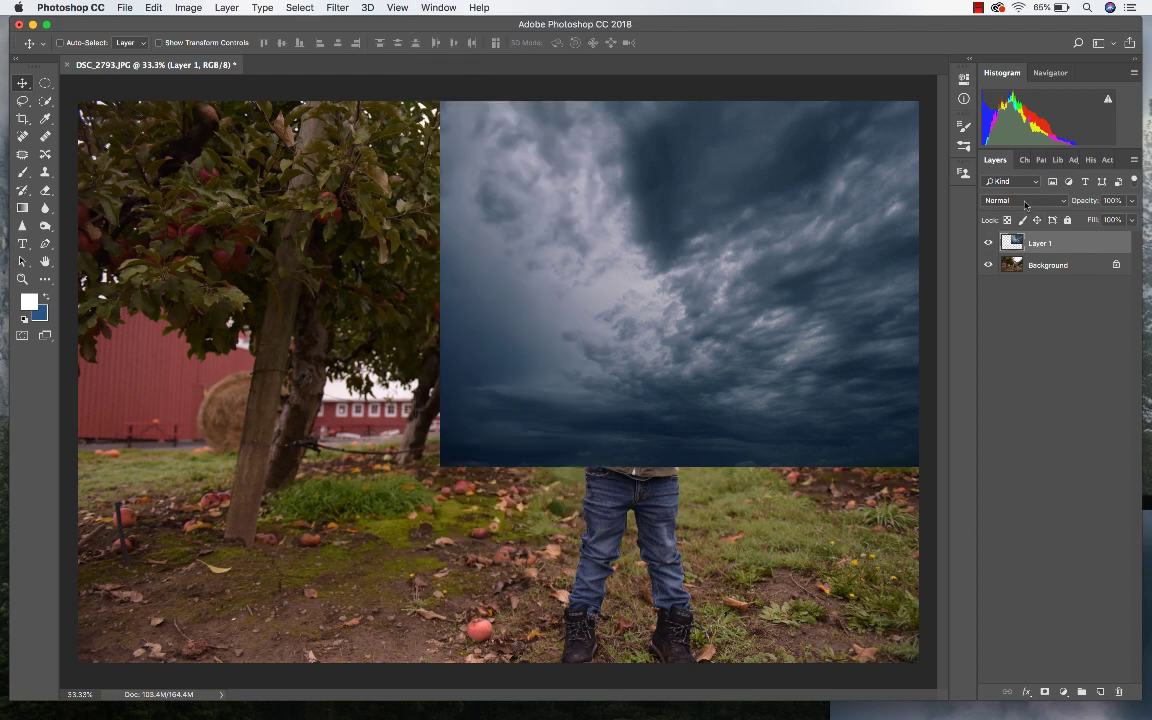
click(1025, 200)
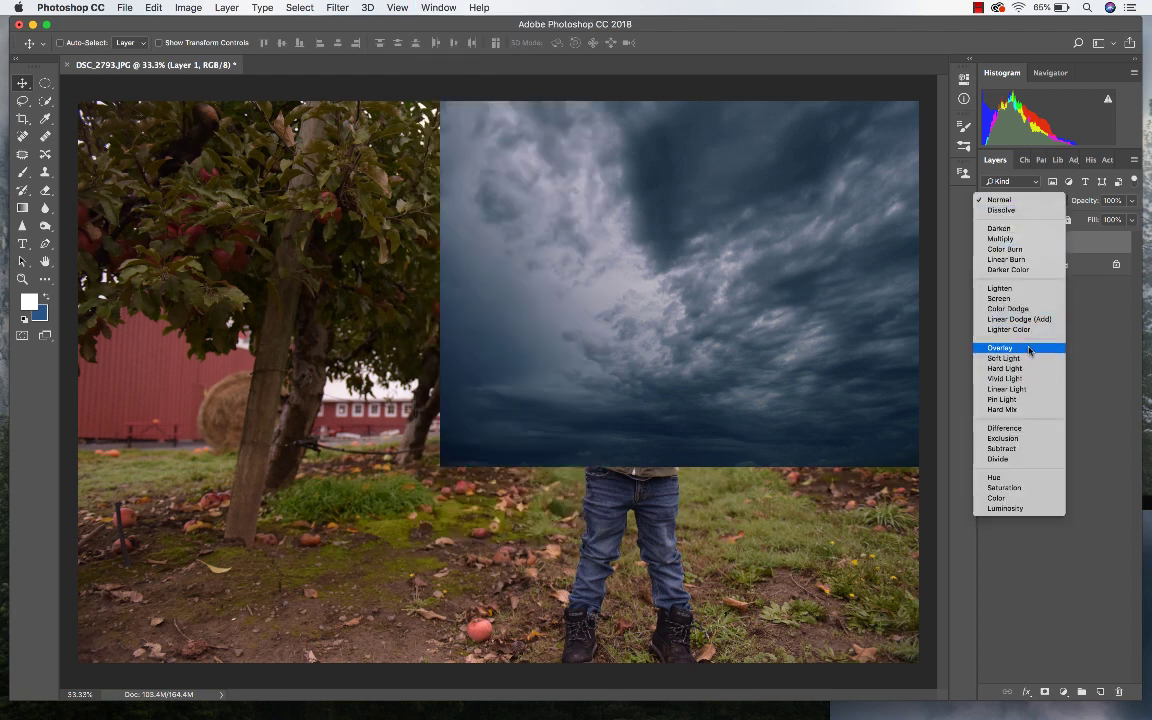
click(1017, 240)
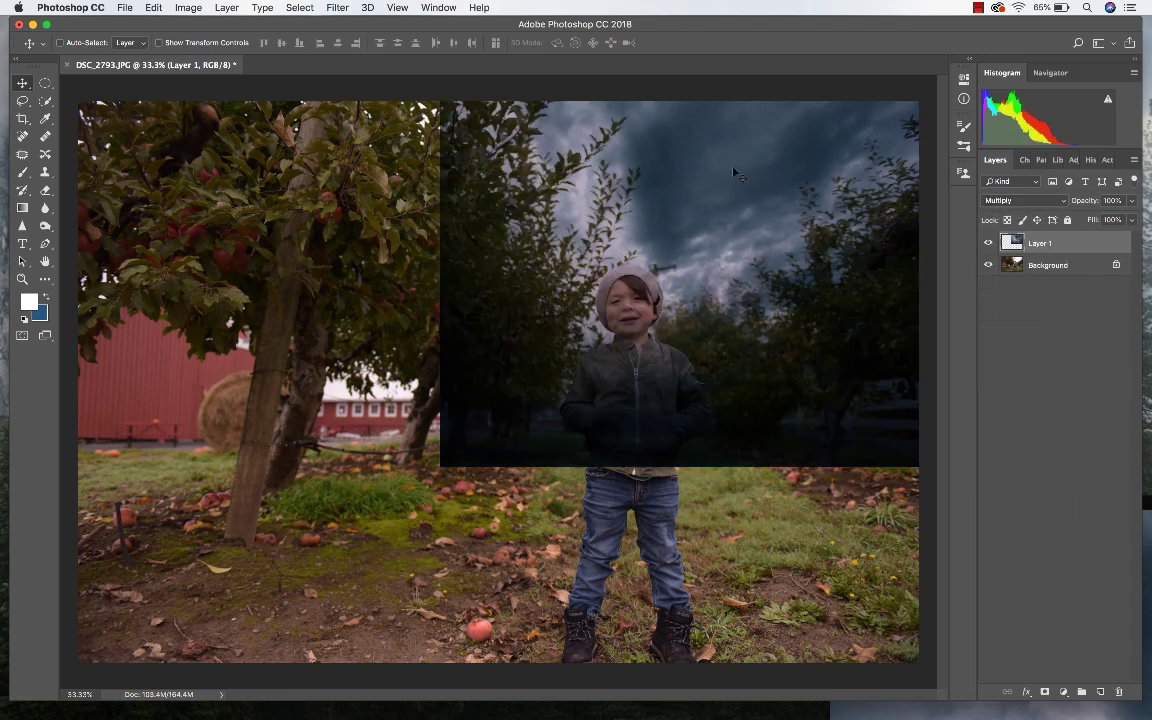
drag(731, 198, 756, 209)
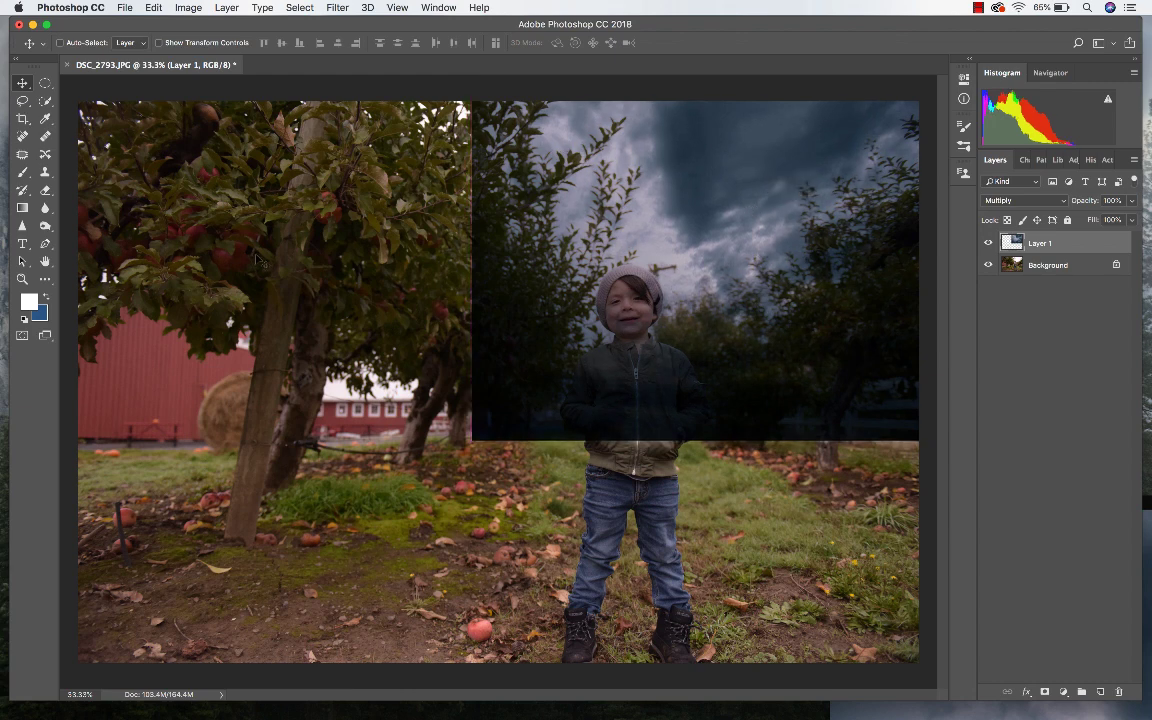
Add a mask to the sky layer and paint it with a 428 px brush to reveal the boy and trees
click(1044, 691)
key(b)
click(68, 42)
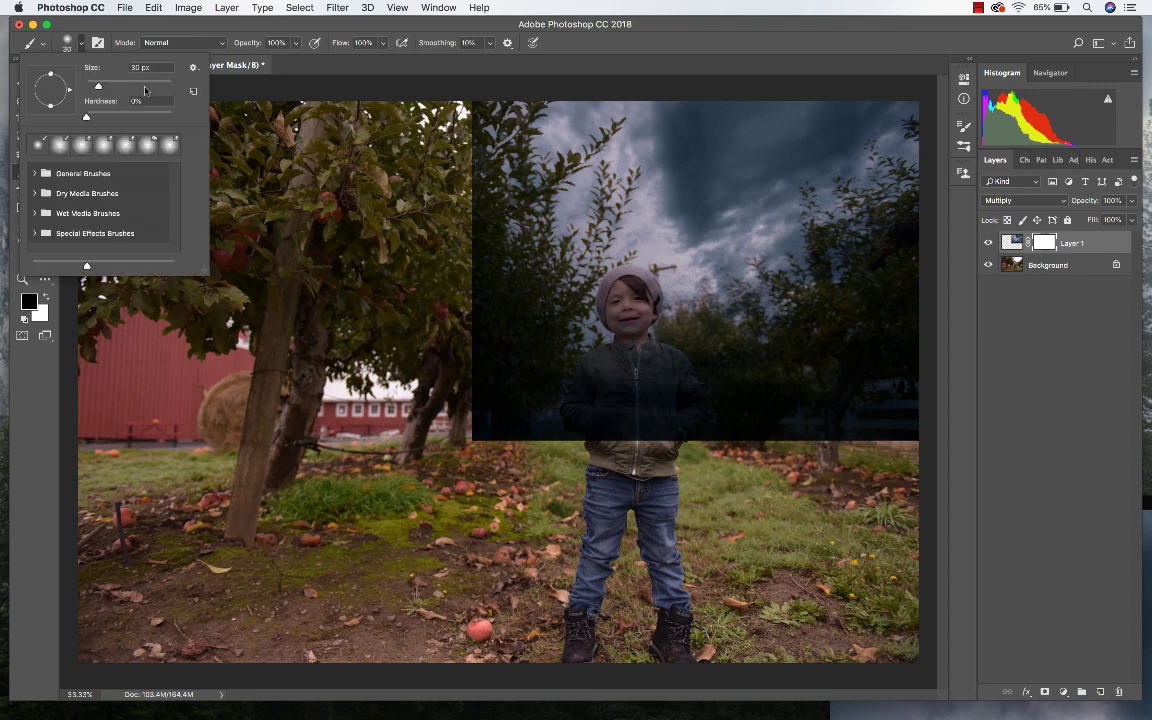
click(144, 90)
click(456, 393)
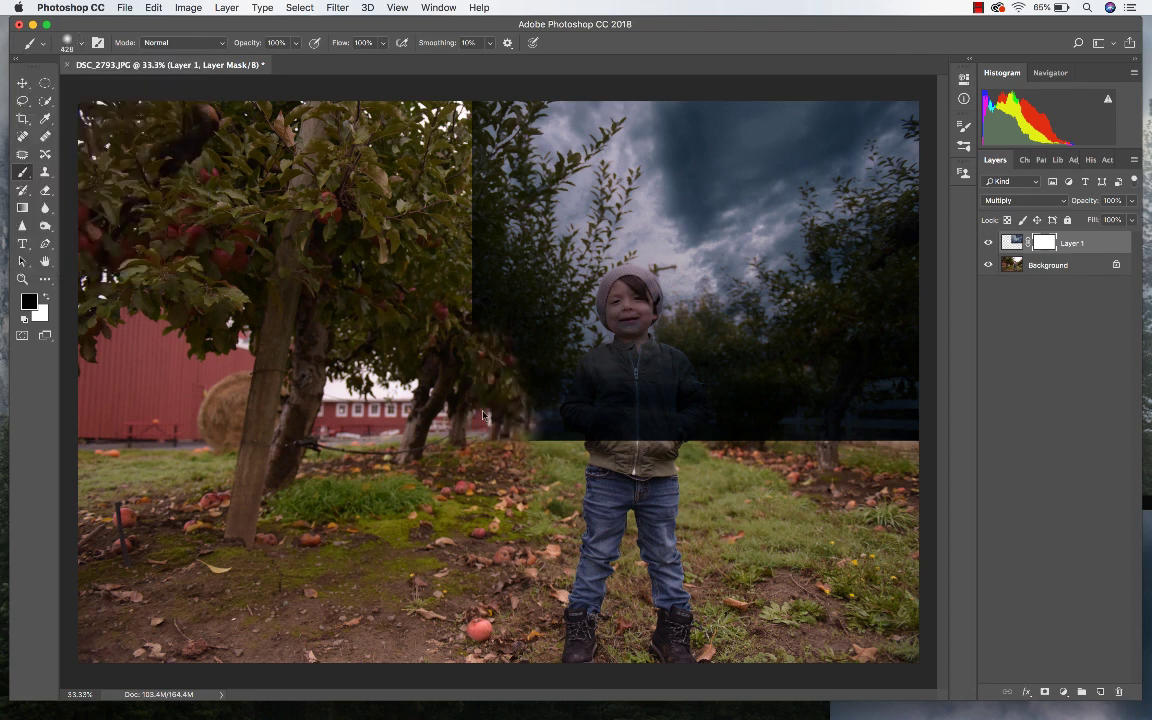
mouse_move(483, 414)
mouse_down()
mouse_move(495, 353)
mouse_move(472, 258)
mouse_move(462, 108)
mouse_up()
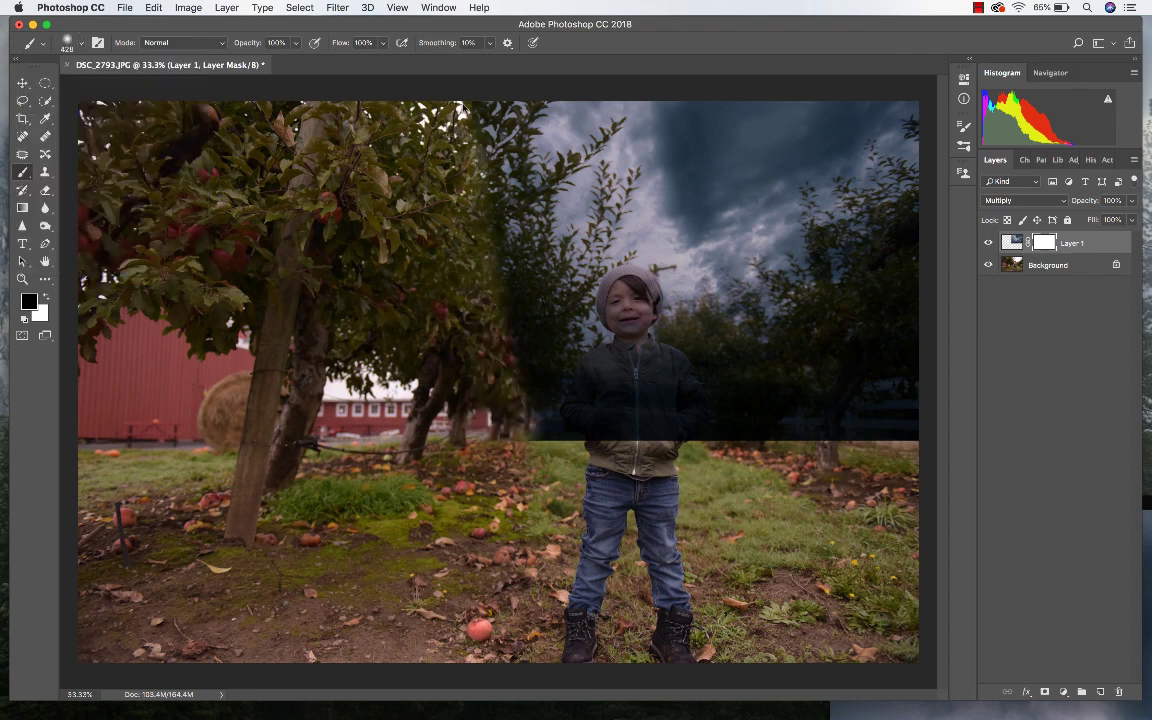
mouse_move(435, 285)
mouse_down()
mouse_move(749, 378)
mouse_move(812, 350)
mouse_move(886, 375)
mouse_up()
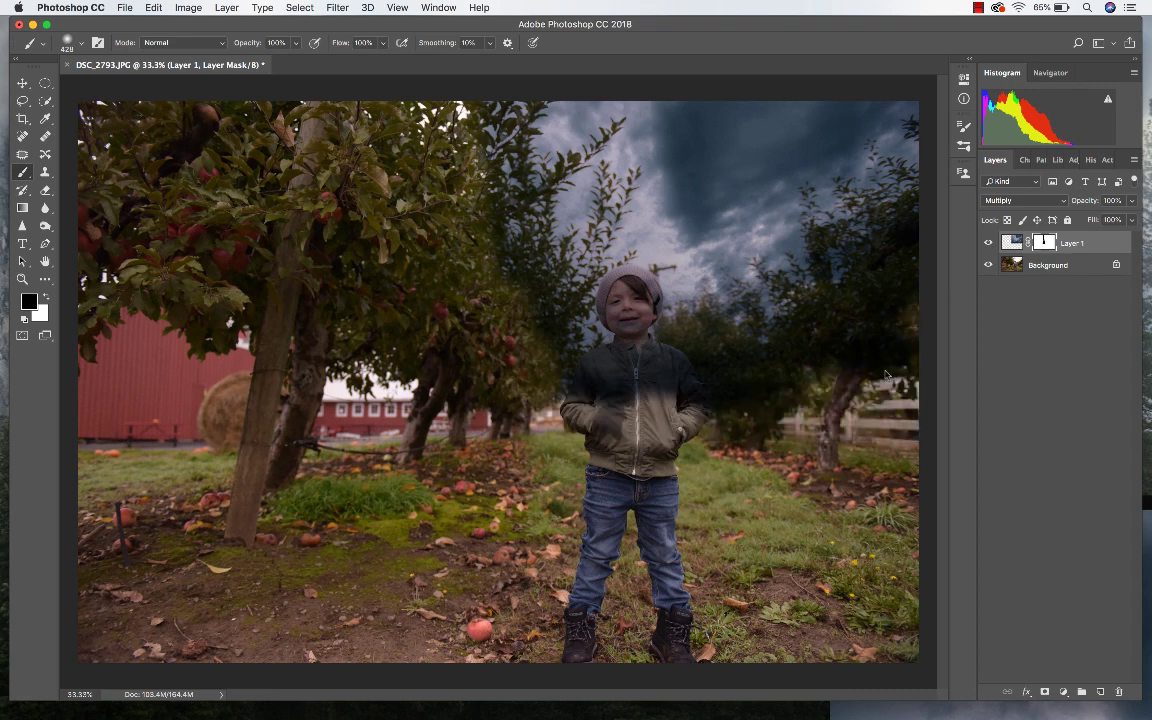
At about half brush opacity, paint the mask off the boy's jacket, face and right side
drag(296, 43, 256, 62)
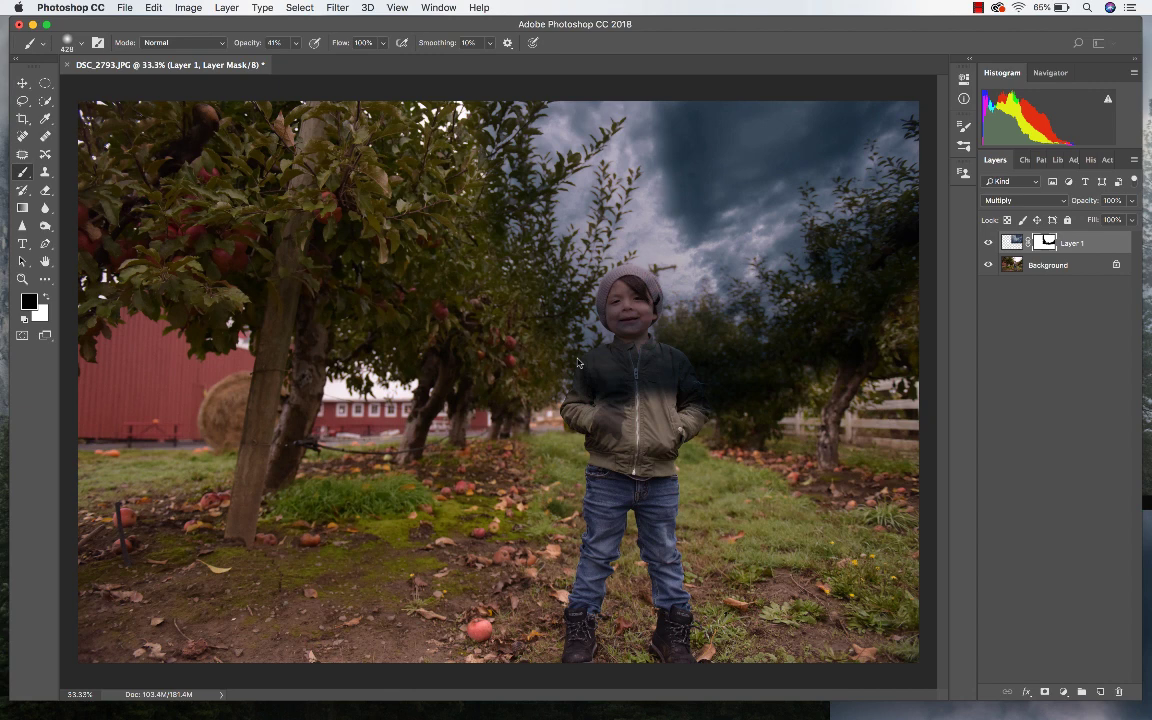
mouse_move(577, 363)
mouse_down()
mouse_move(625, 386)
mouse_move(586, 381)
mouse_move(658, 430)
mouse_move(625, 373)
mouse_move(627, 298)
mouse_move(619, 309)
mouse_move(639, 302)
mouse_move(636, 355)
mouse_up()
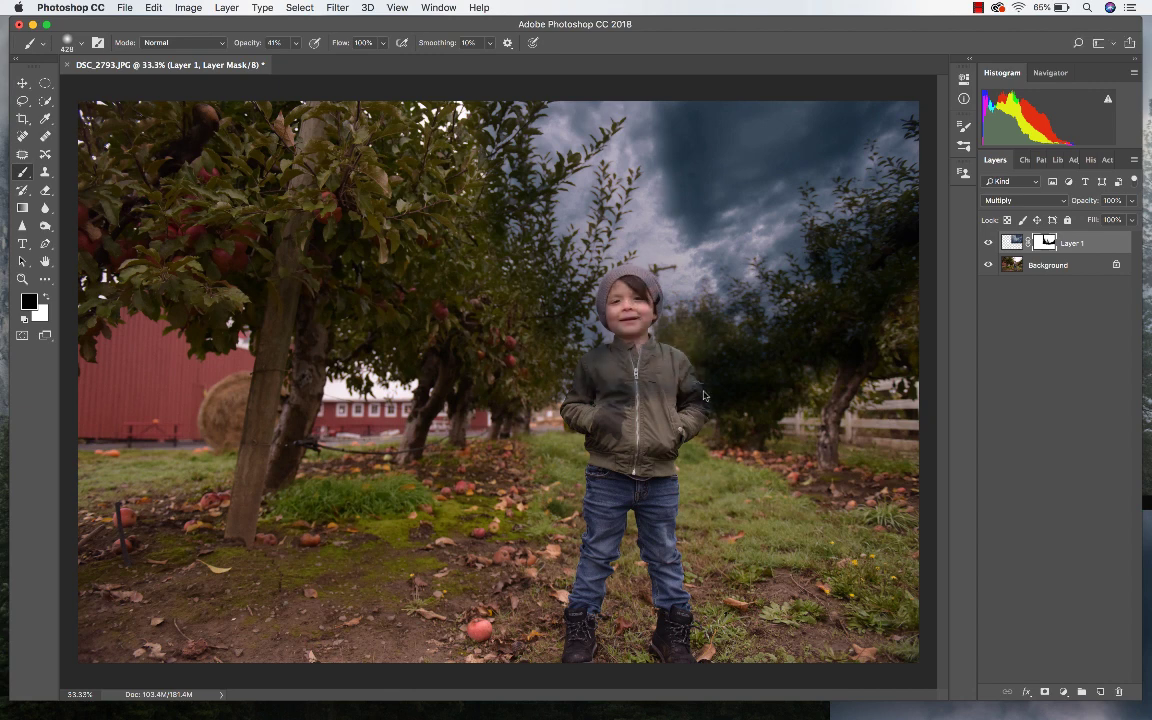
mouse_move(703, 396)
mouse_down()
mouse_move(700, 345)
mouse_move(820, 245)
mouse_up()
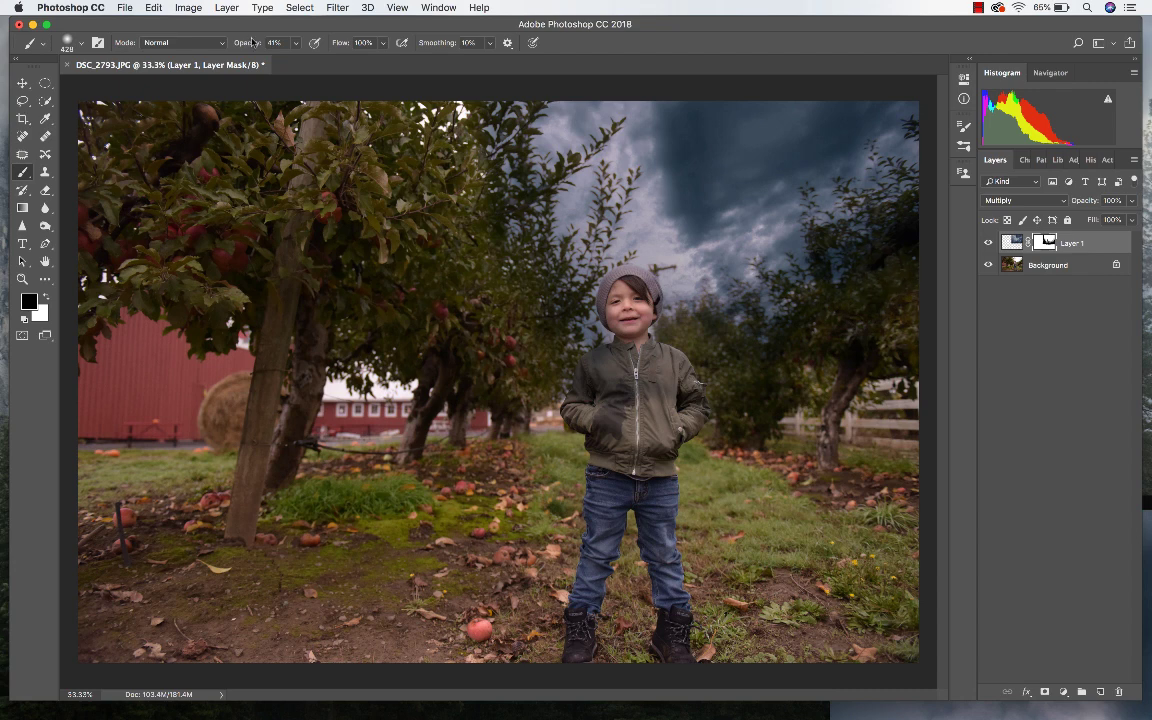
With a 2120 px brush at 15% opacity, gently lighten the central trees and sky above the boy
drag(296, 42, 278, 62)
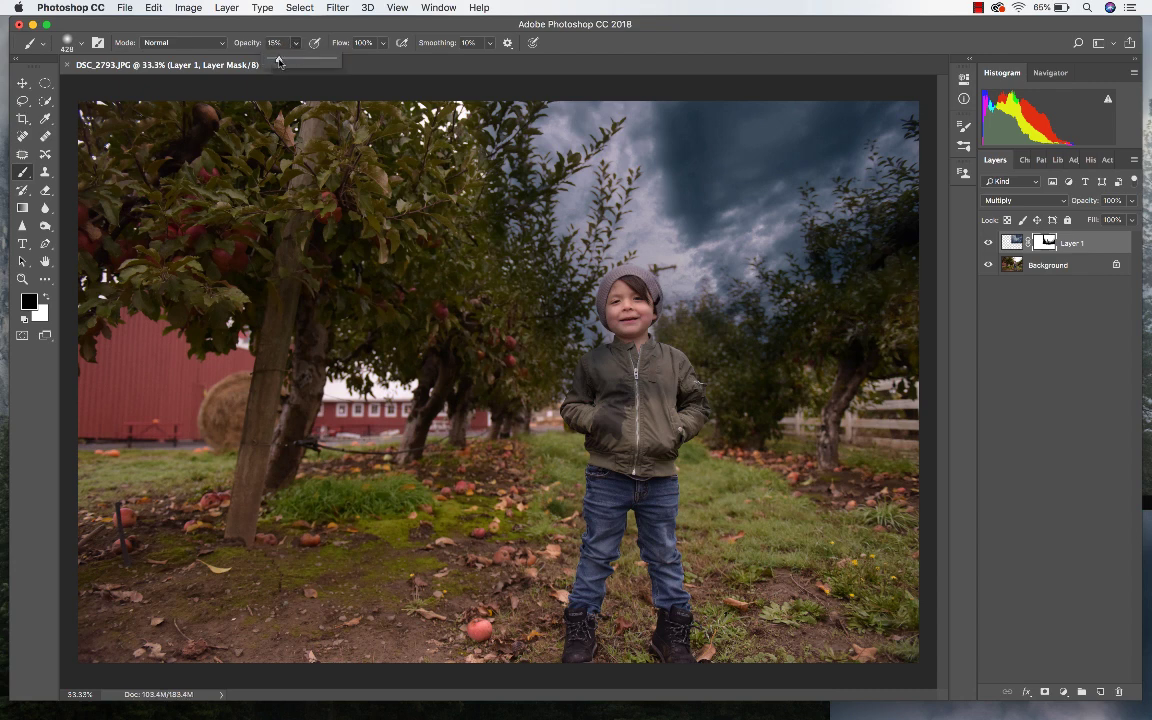
click(68, 42)
drag(145, 83, 152, 80)
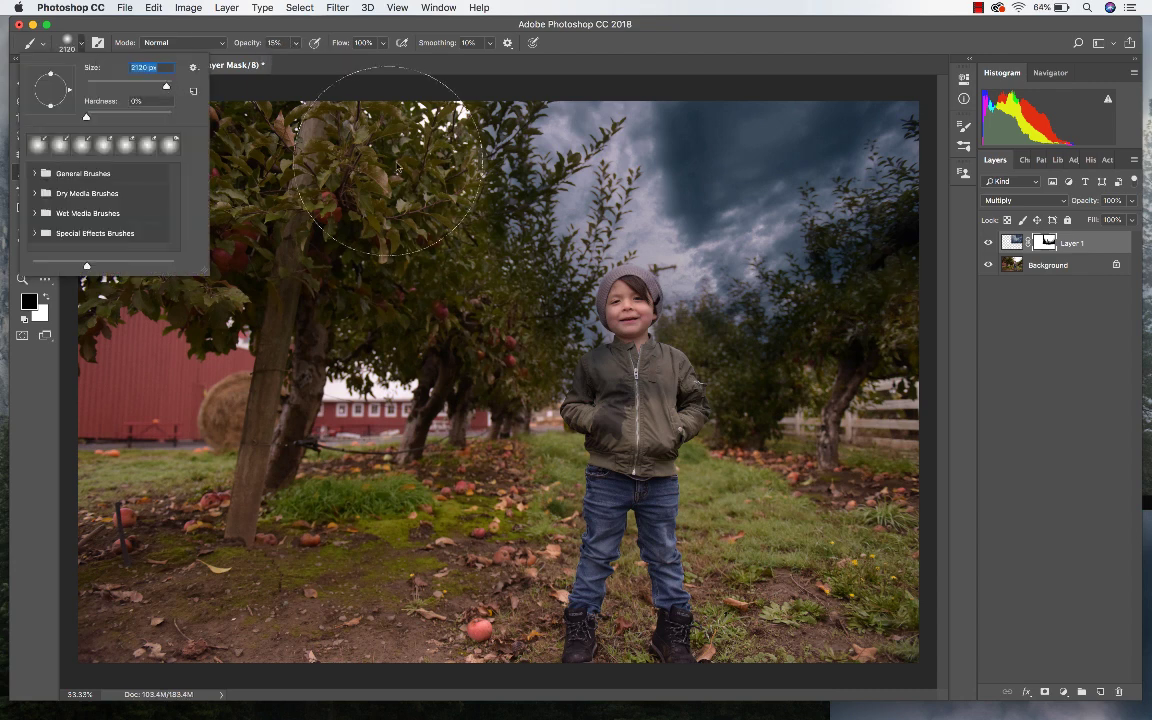
click(503, 191)
mouse_move(505, 190)
mouse_down()
mouse_move(690, 250)
mouse_move(800, 220)
mouse_move(870, 312)
mouse_move(760, 250)
mouse_up()
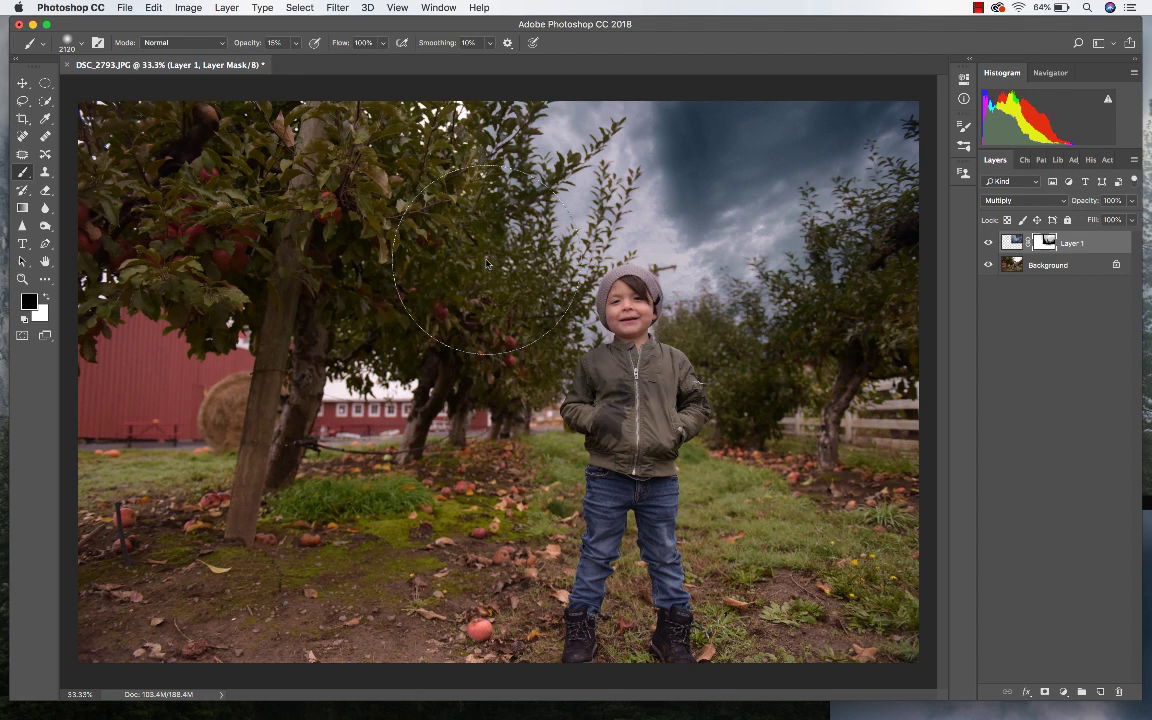
drag(655, 165, 770, 125)
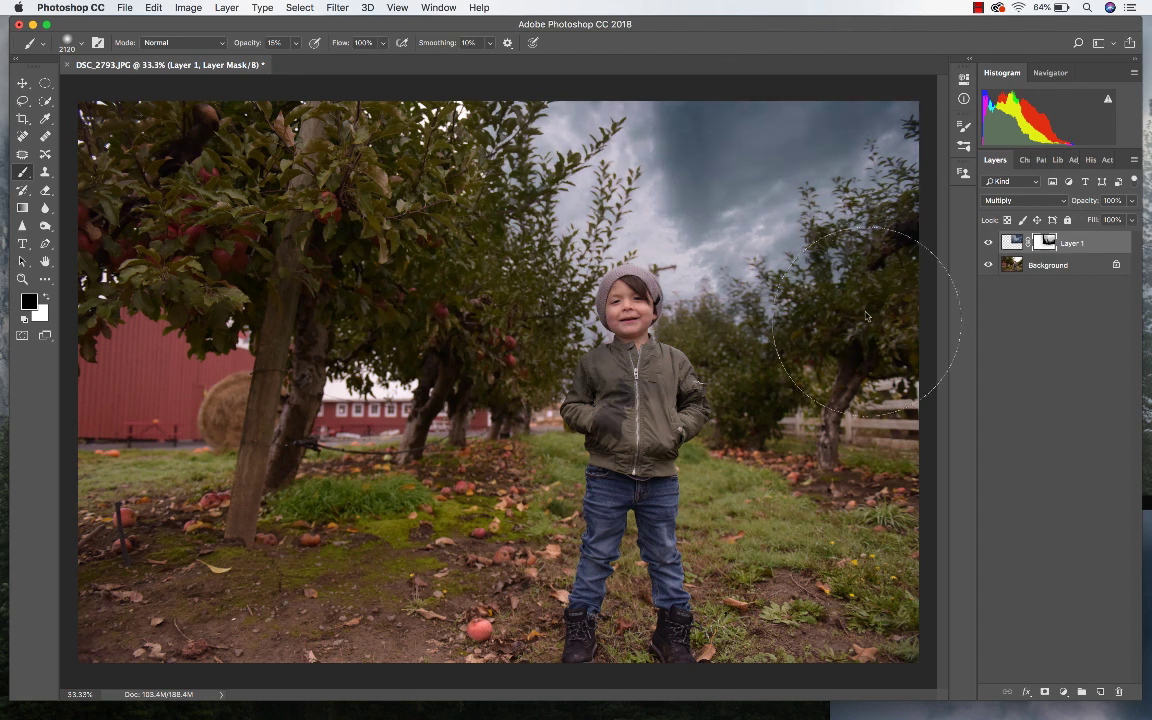
Compare the photo with and without the sky layer, then set Layer 1's opacity to 85%
click(988, 243)
click(988, 243)
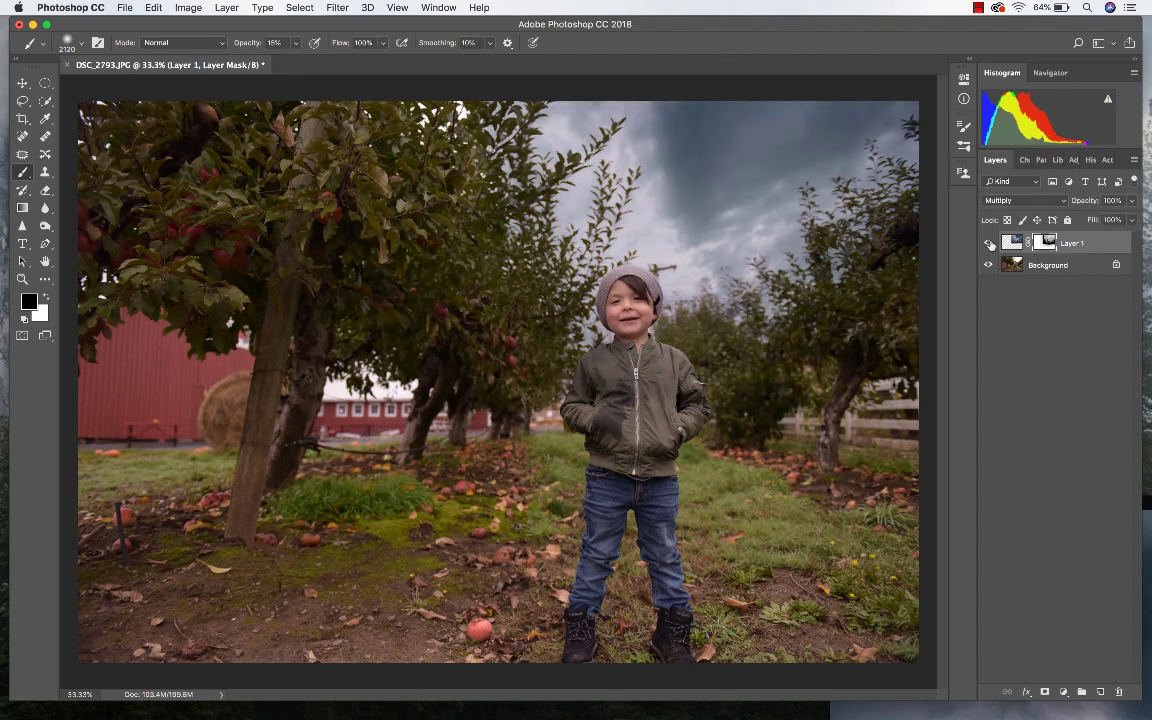
click(988, 243)
click(988, 243)
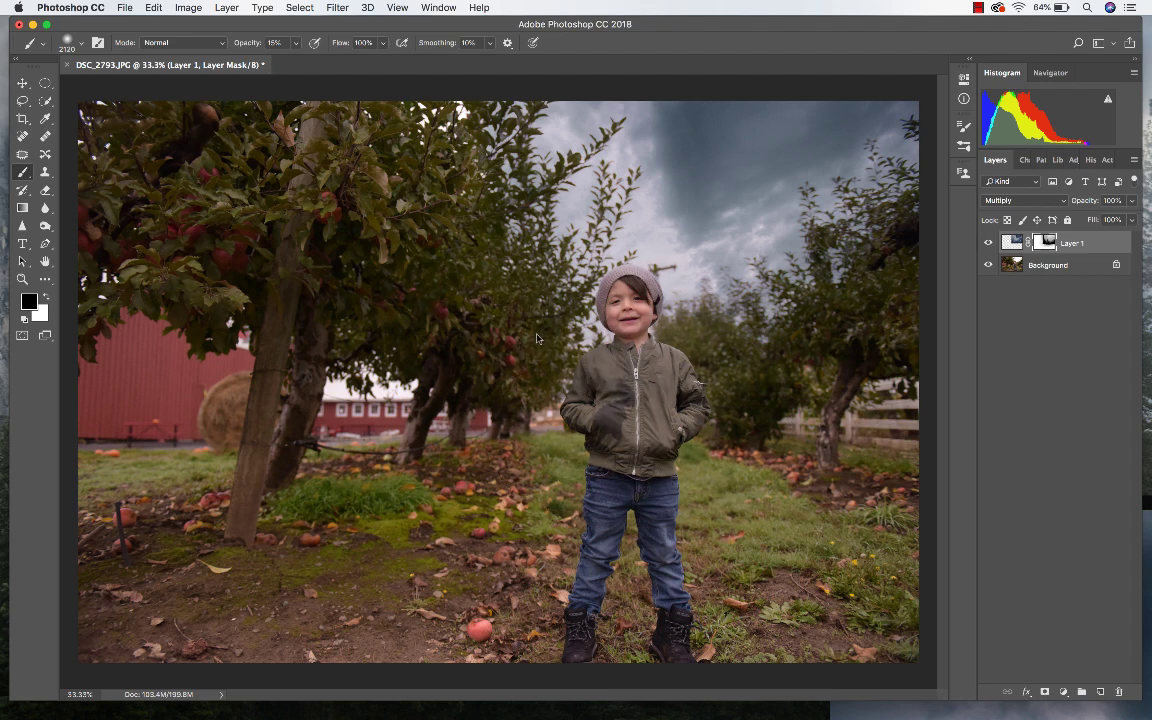
click(1131, 200)
drag(1126, 219, 1122, 220)
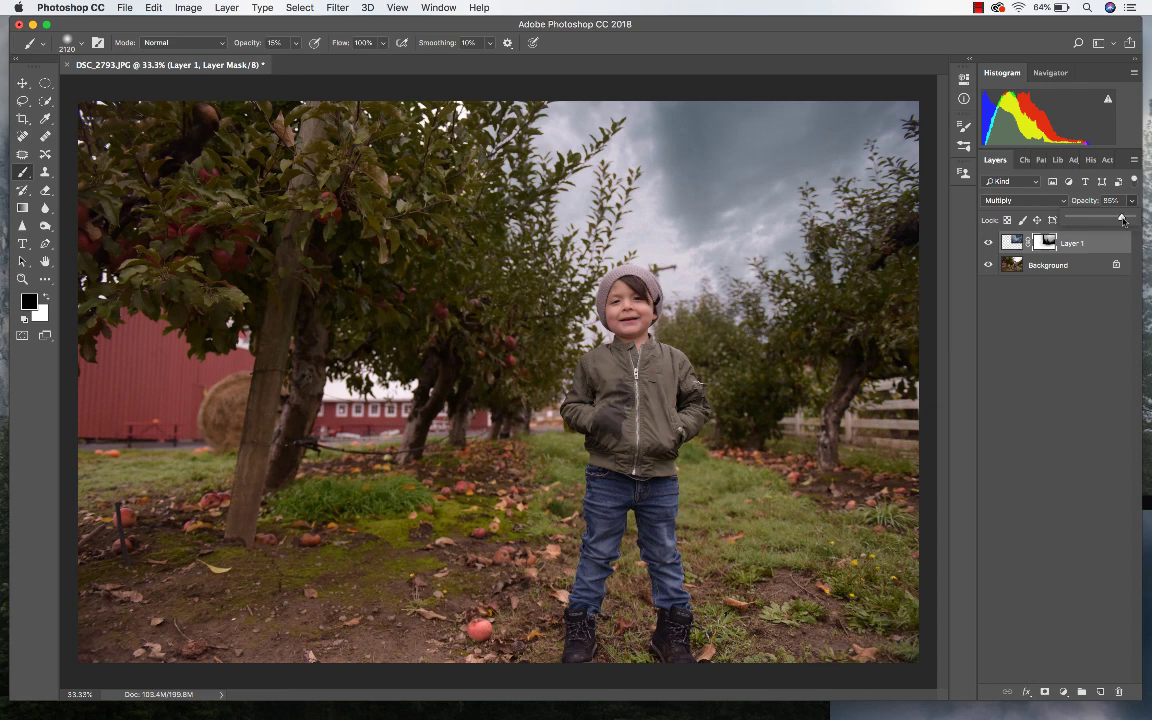
click(988, 245)
click(988, 245)
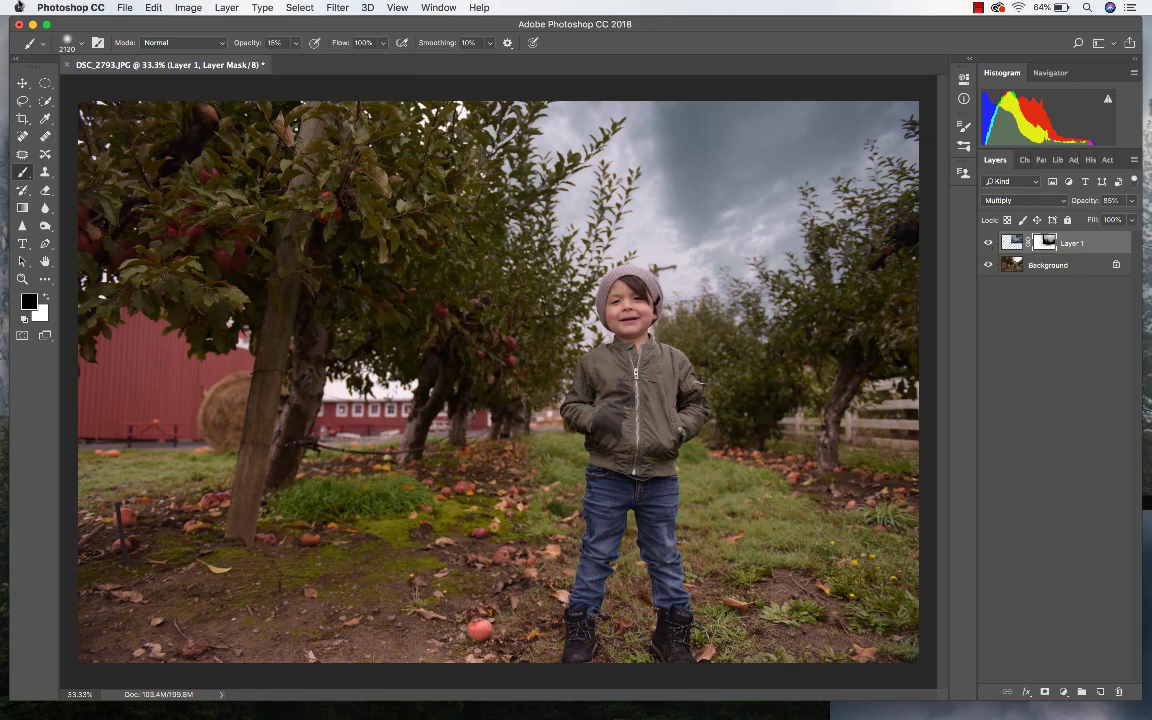
Target Layer 1's image thumbnail and set a Gaussian Blur radius of 9.1 pixels
click(189, 8)
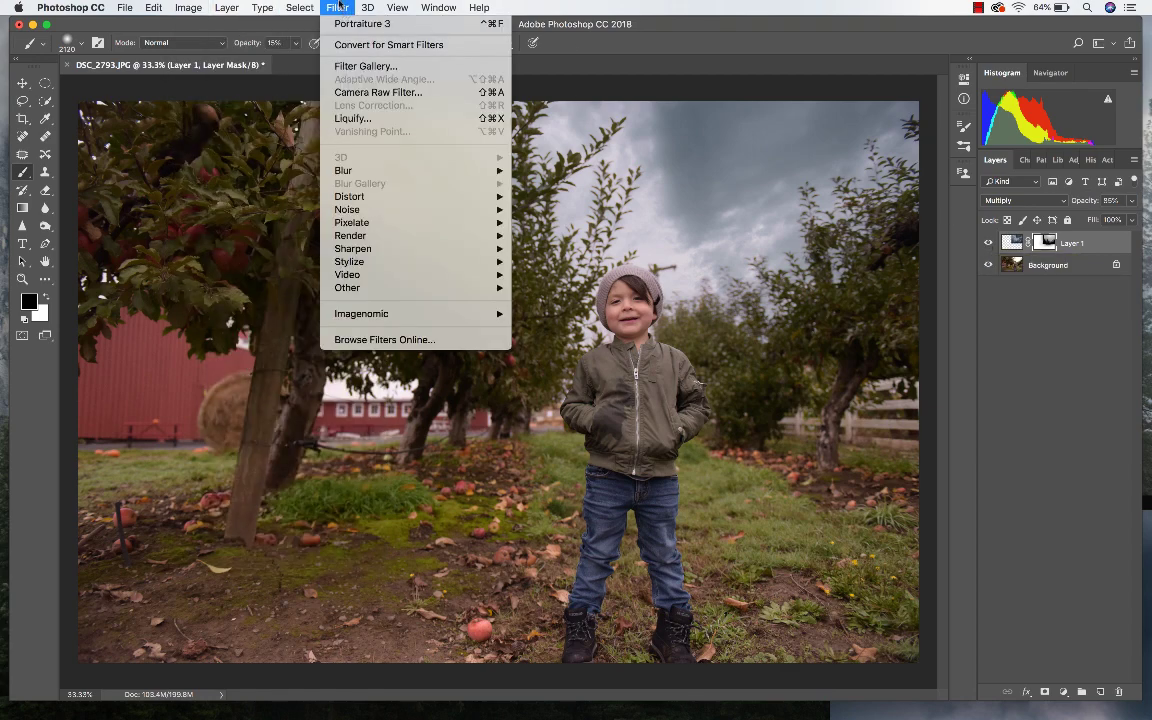
click(1010, 250)
click(1010, 250)
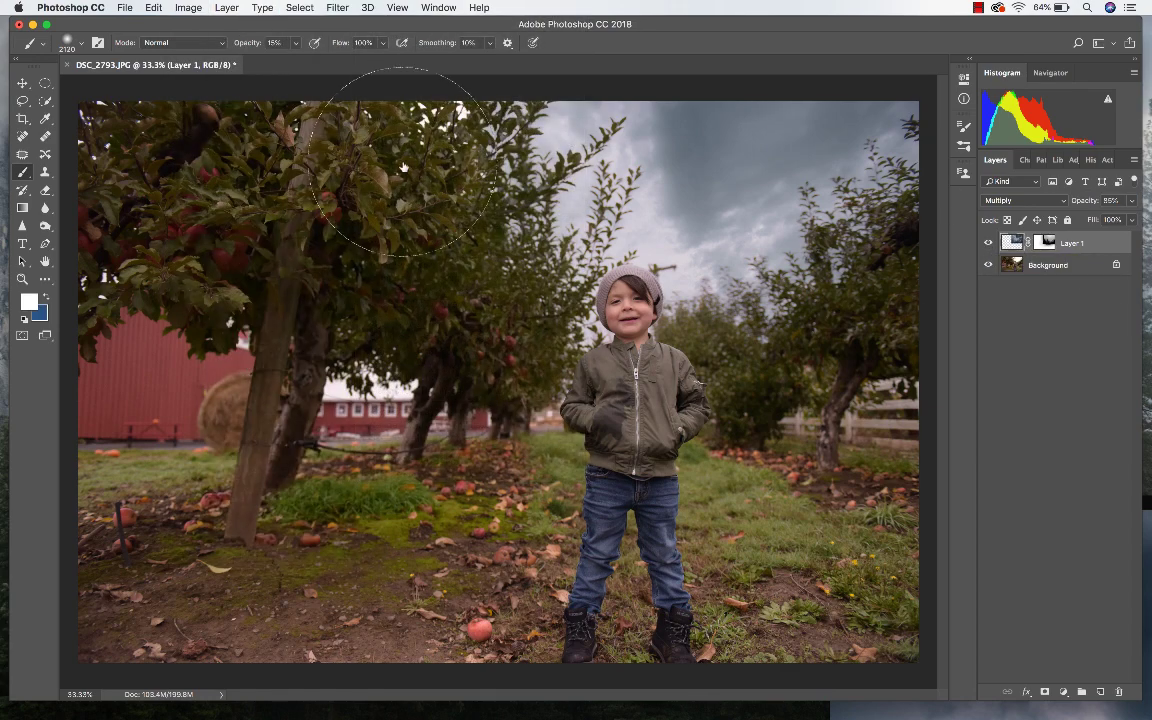
click(337, 7)
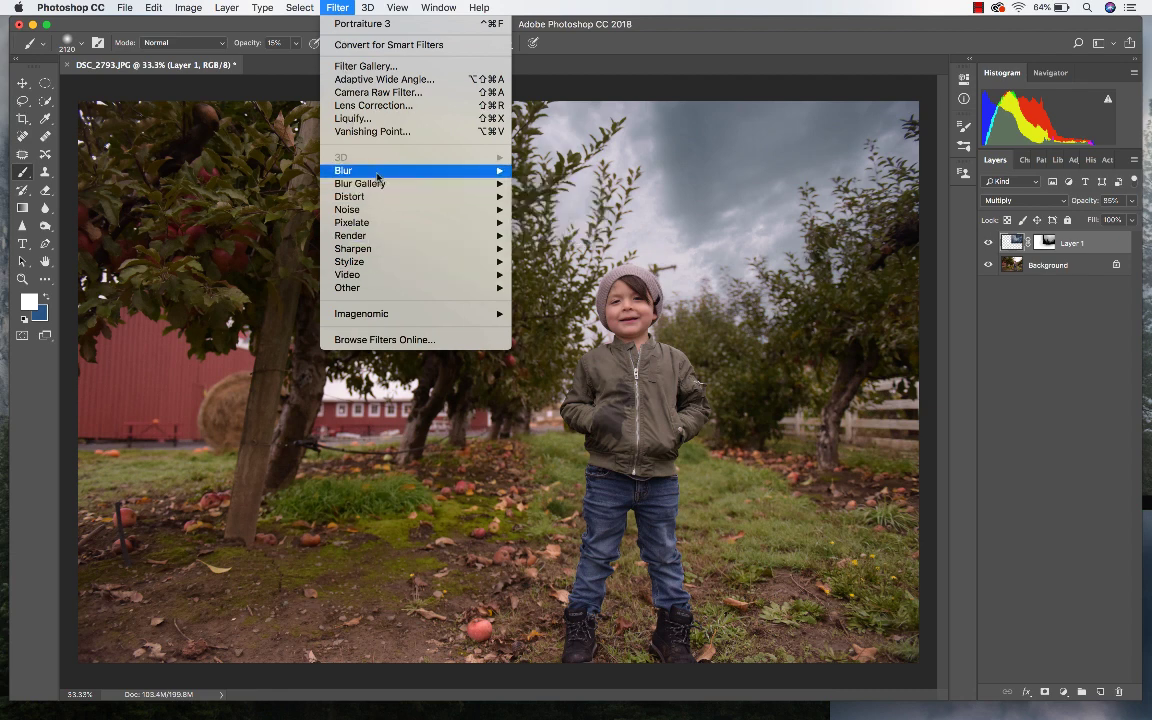
mouse_move(380, 171)
click(556, 222)
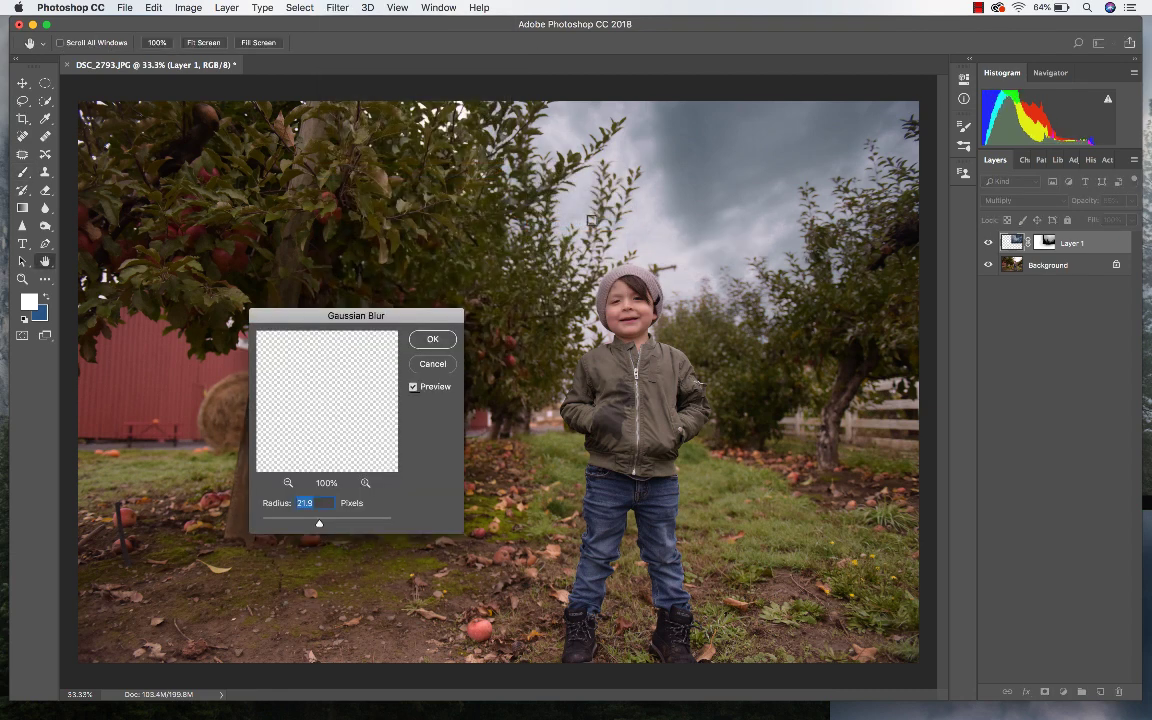
drag(319, 523, 301, 523)
drag(307, 525, 310, 525)
Apply the Gaussian Blur and flatten the image into a single Background layer
key(Return)
click(229, 7)
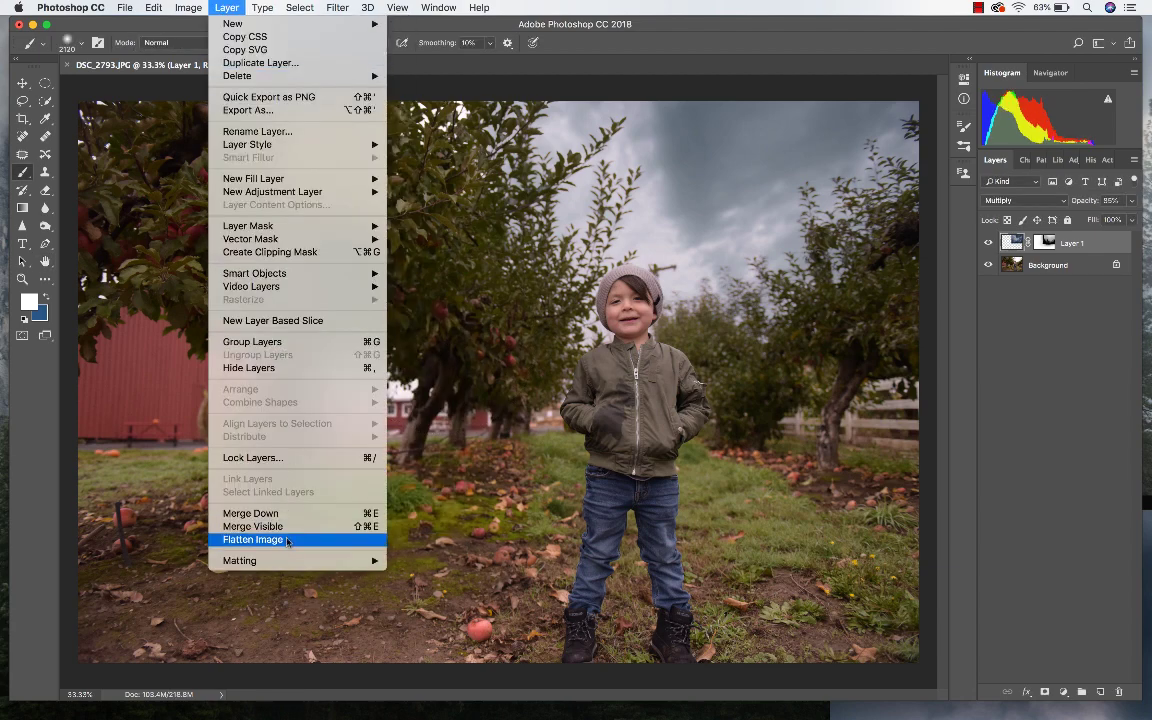
click(240, 539)
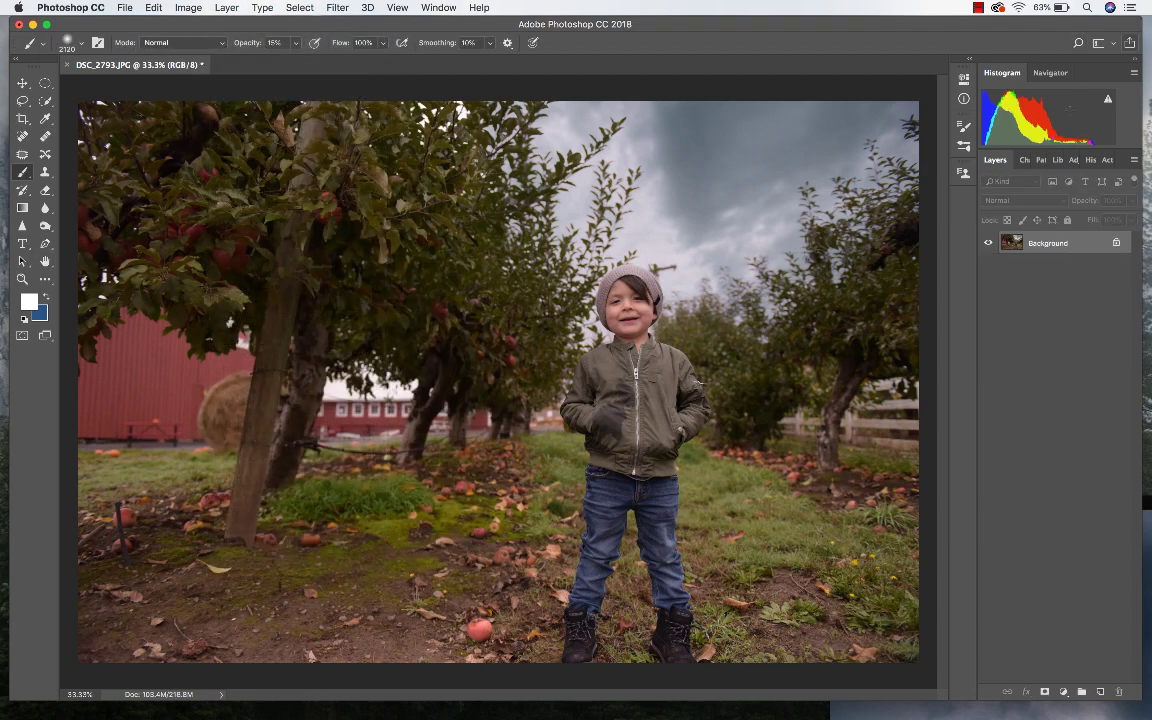
Create Snapshot 1 in the History panel and make it the current state
click(1091, 160)
click(1098, 692)
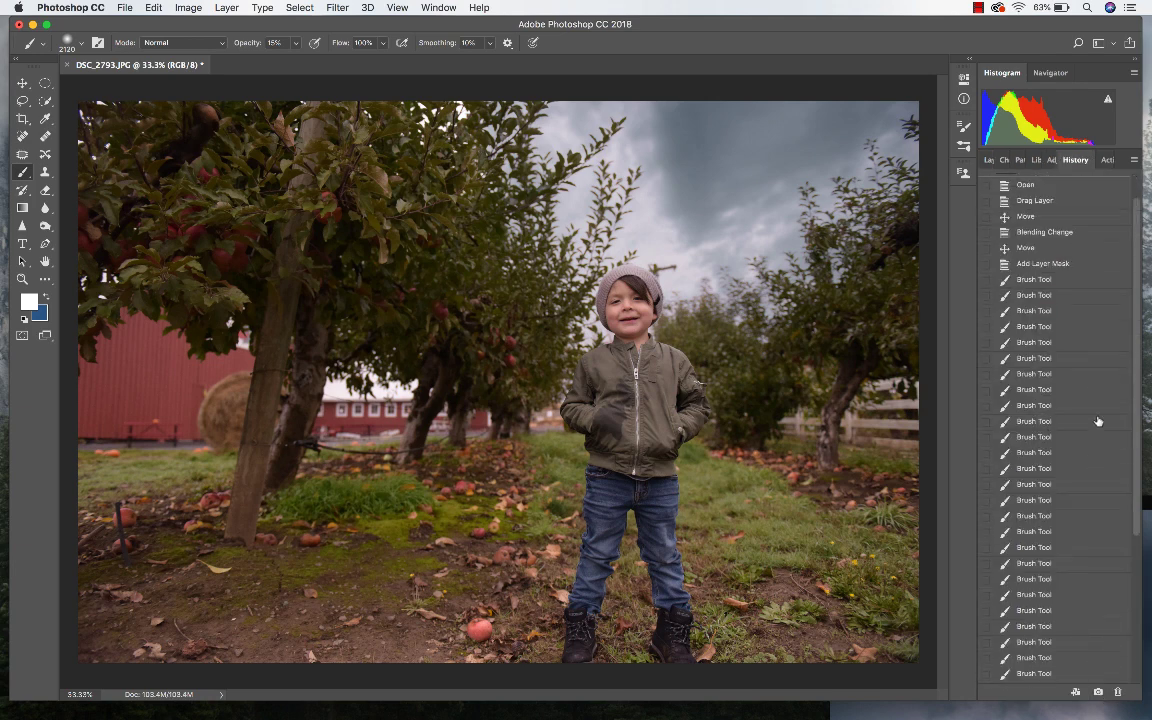
click(1037, 200)
key(s)
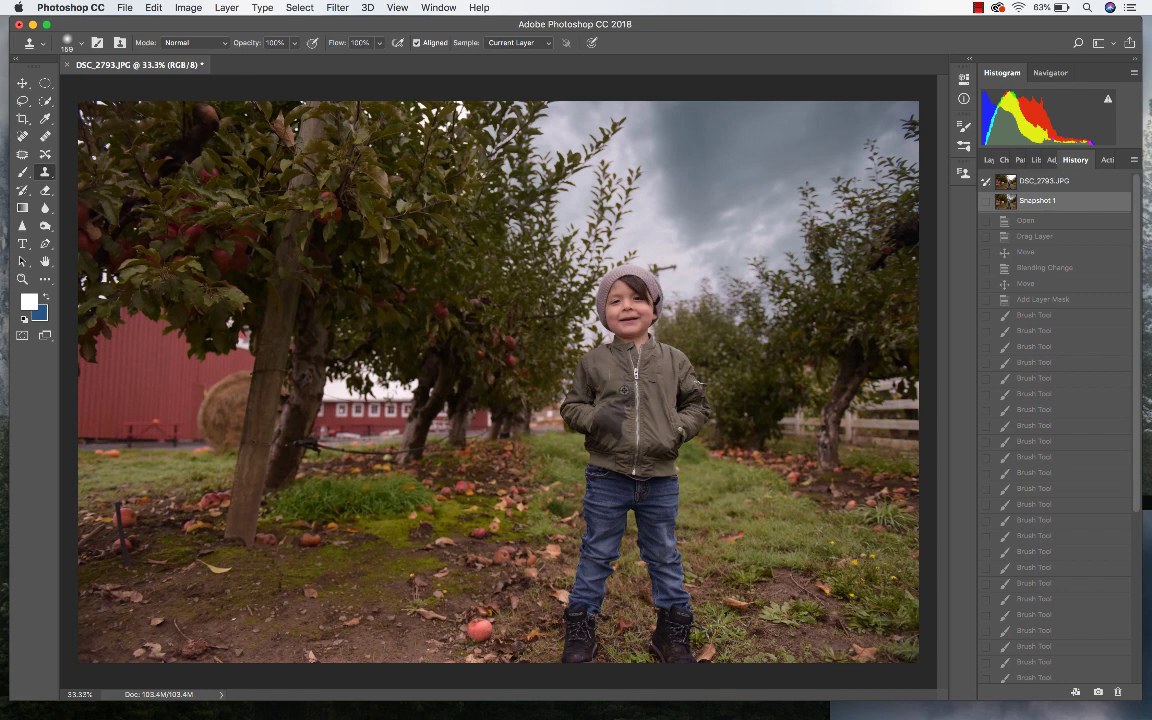
Clone clean fabric over the dark wet patch and edge on the jacket's left side with repeated Clone Stamp strokes
click(623, 390)
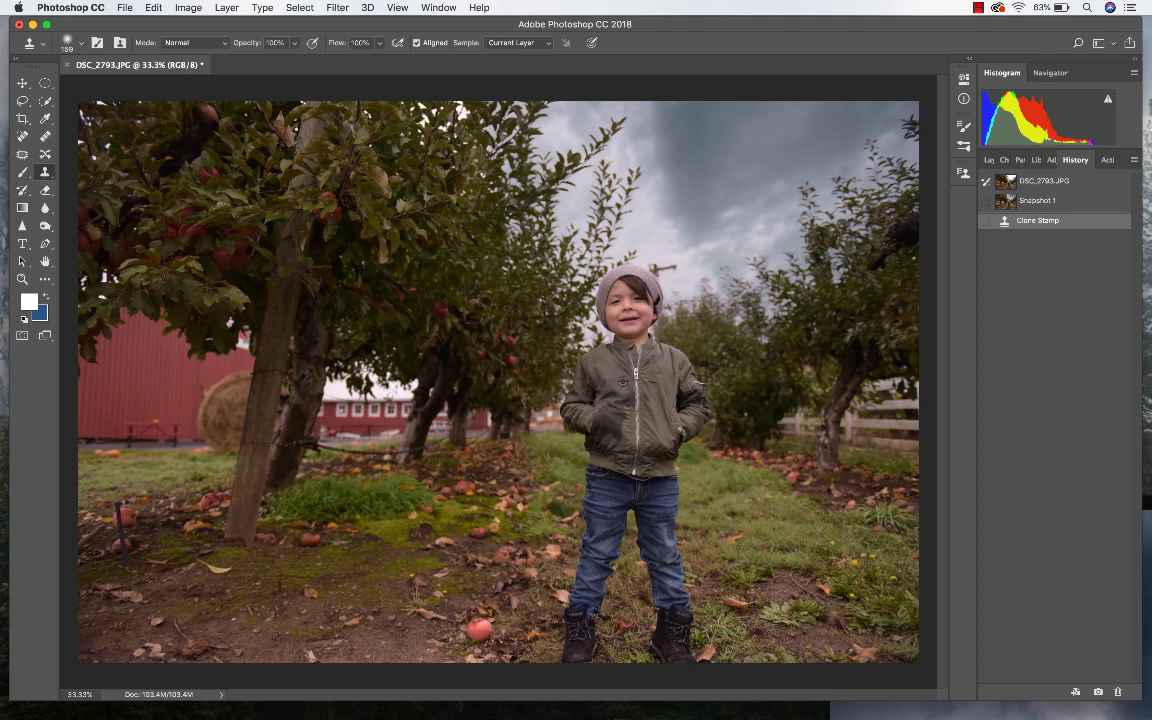
click(557, 343)
click(563, 350)
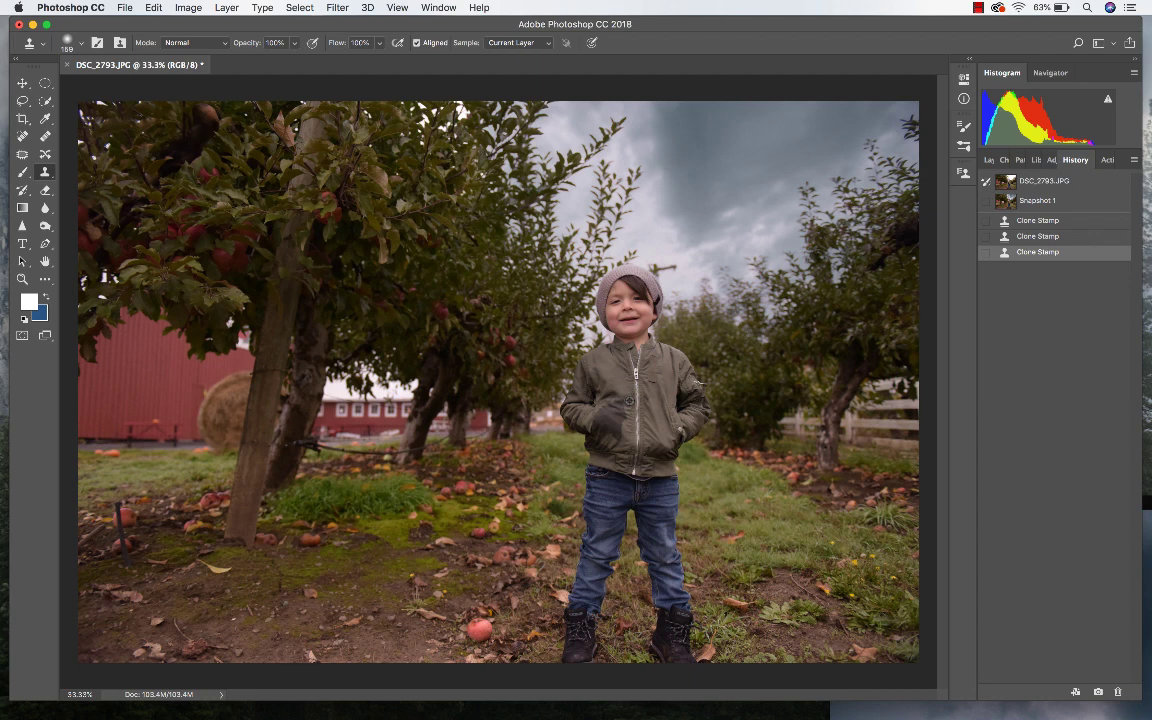
click(565, 352)
click(562, 350)
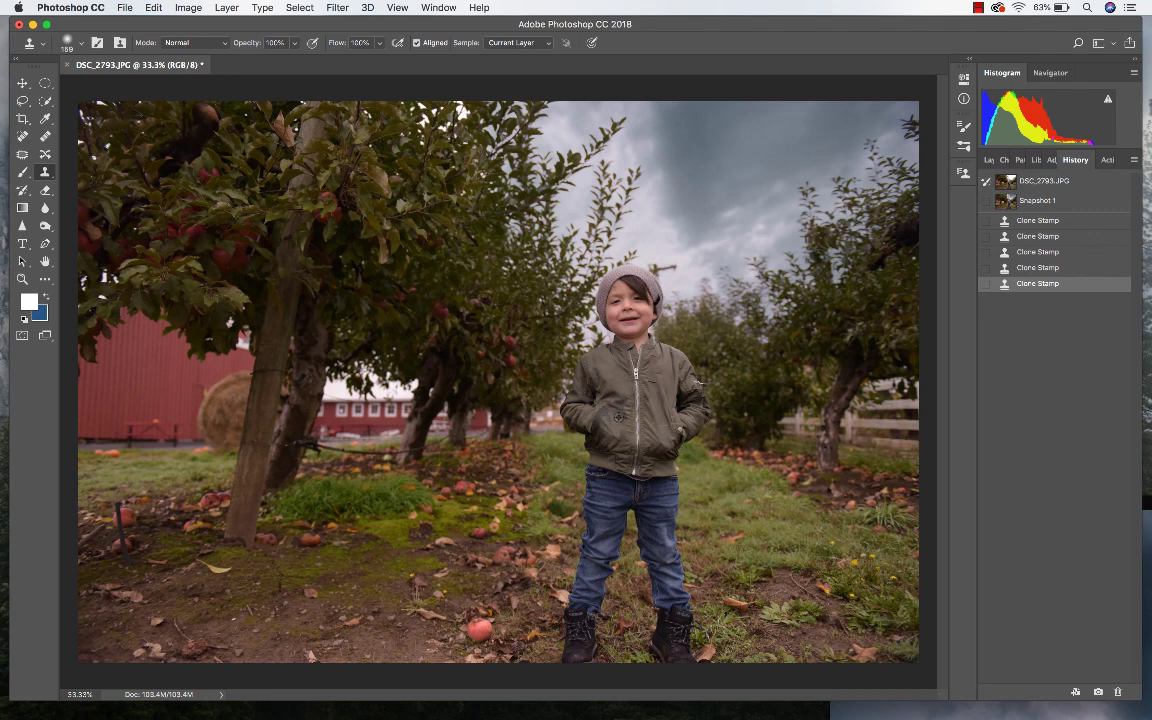
click(697, 381)
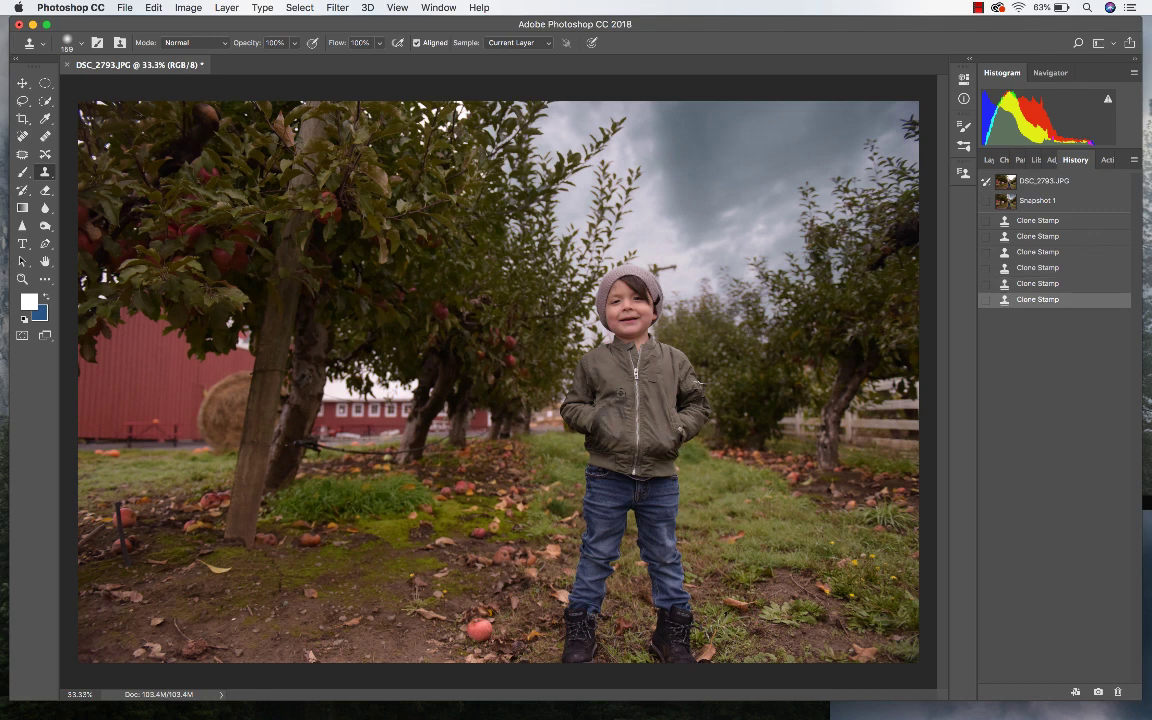
click(558, 362)
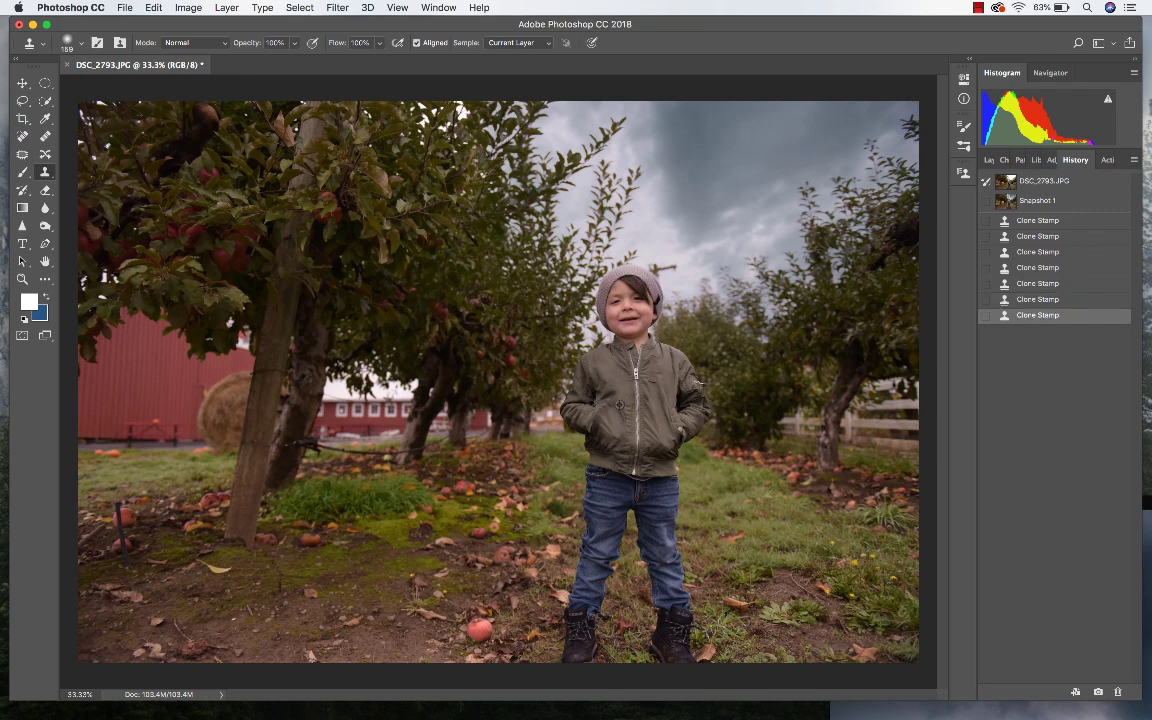
click(559, 368)
click(570, 422)
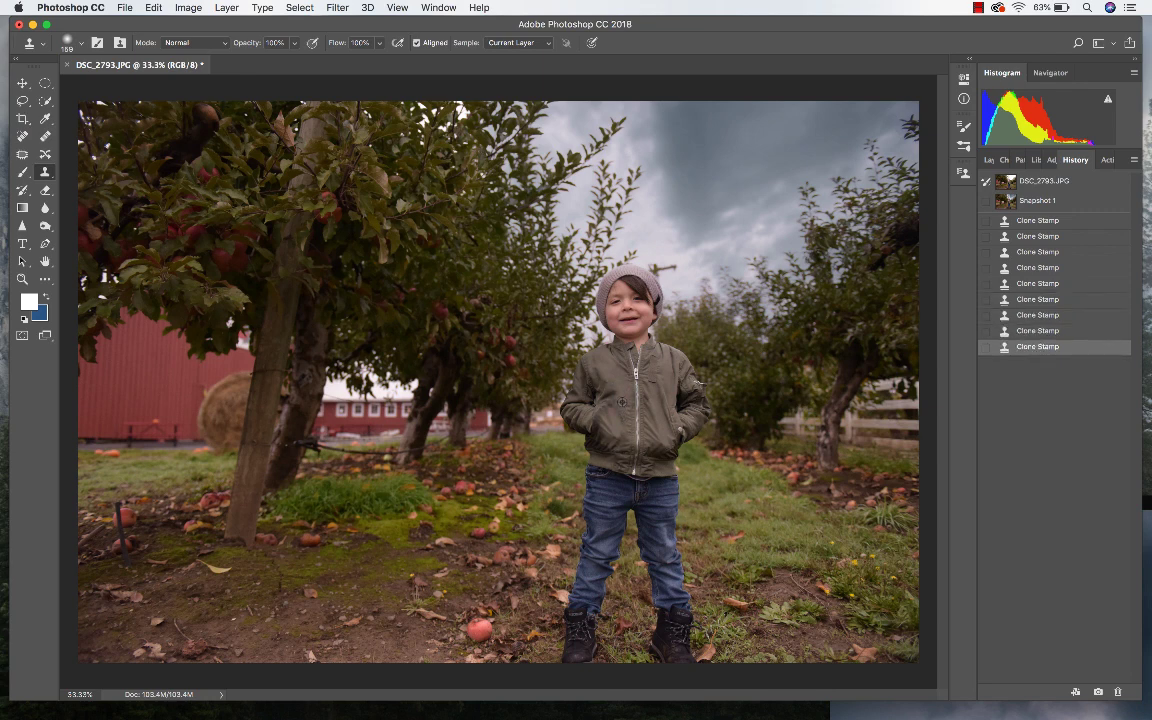
click(557, 360)
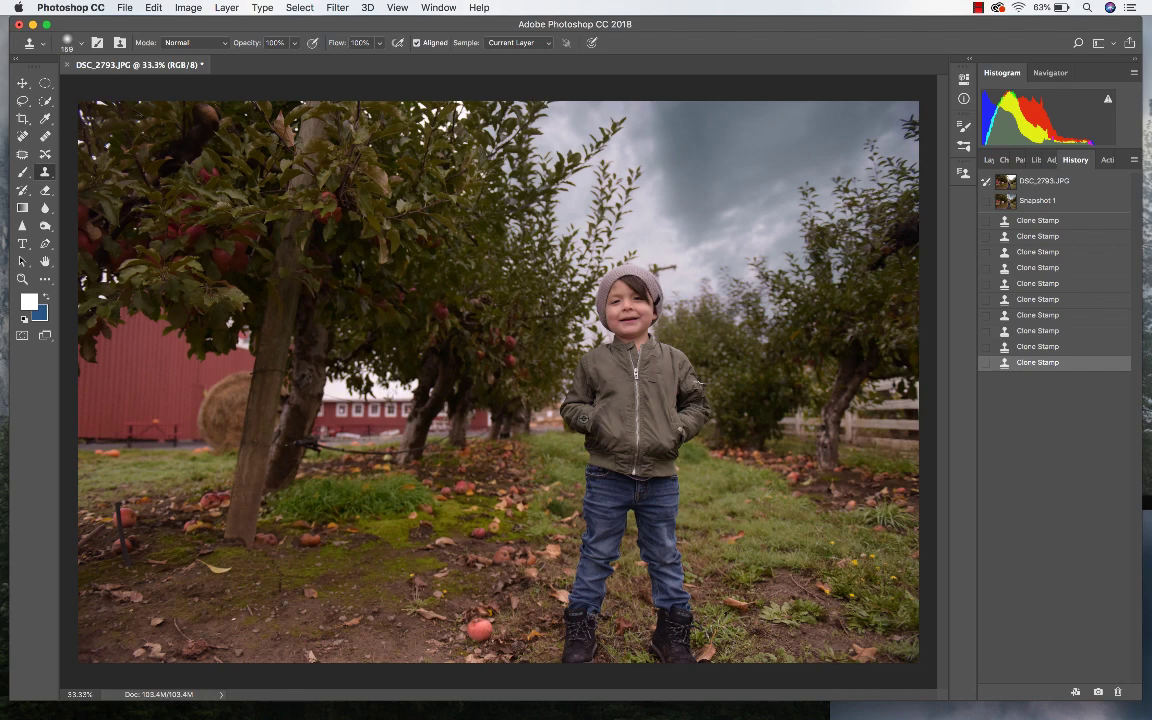
click(538, 386)
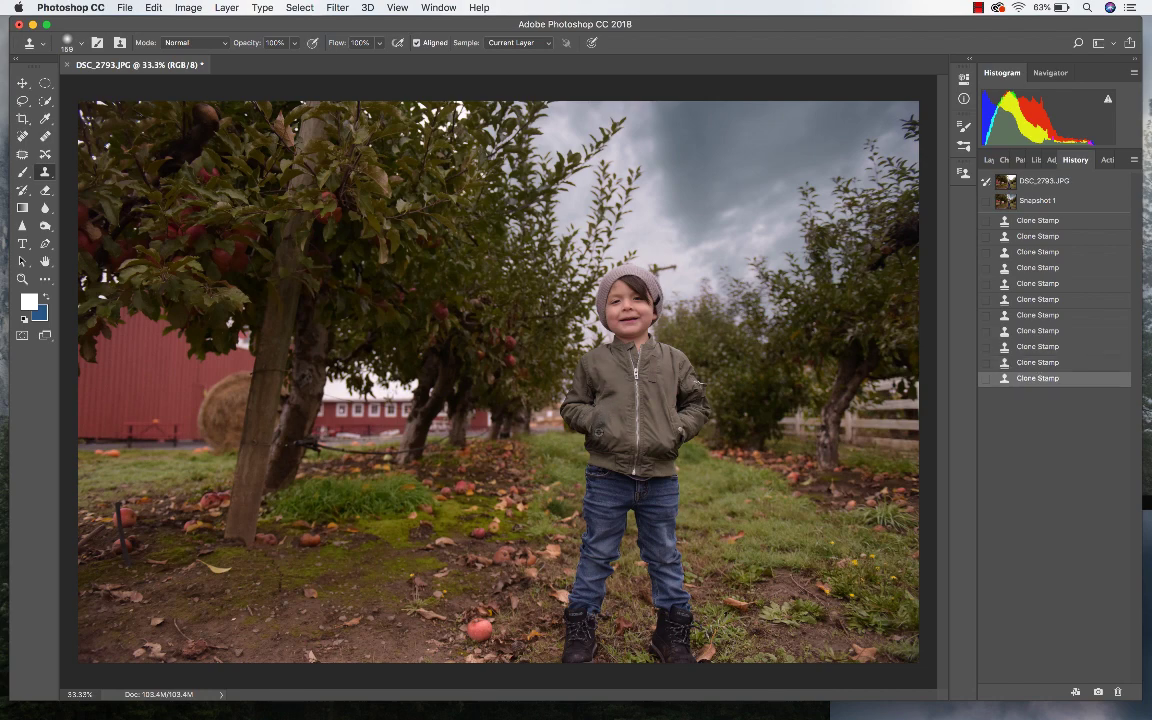
click(125, 7)
Fade the last clone stroke to 37% and save the result as Snapshot 2
click(190, 70)
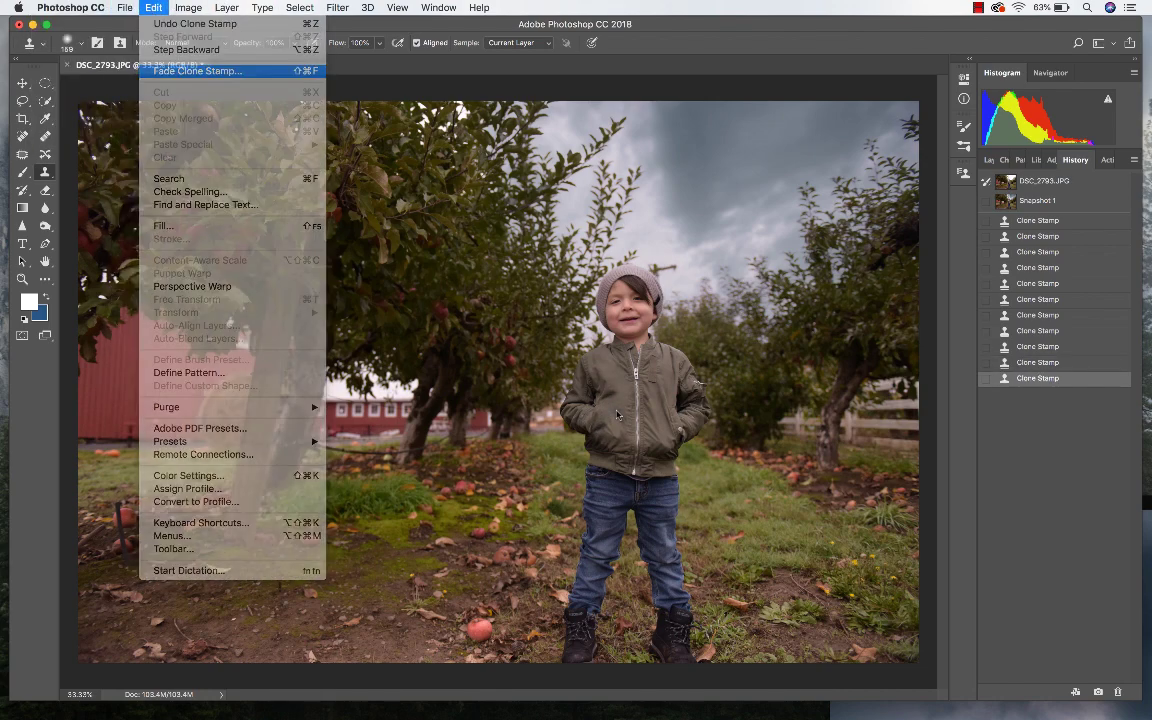
drag(846, 212, 828, 209)
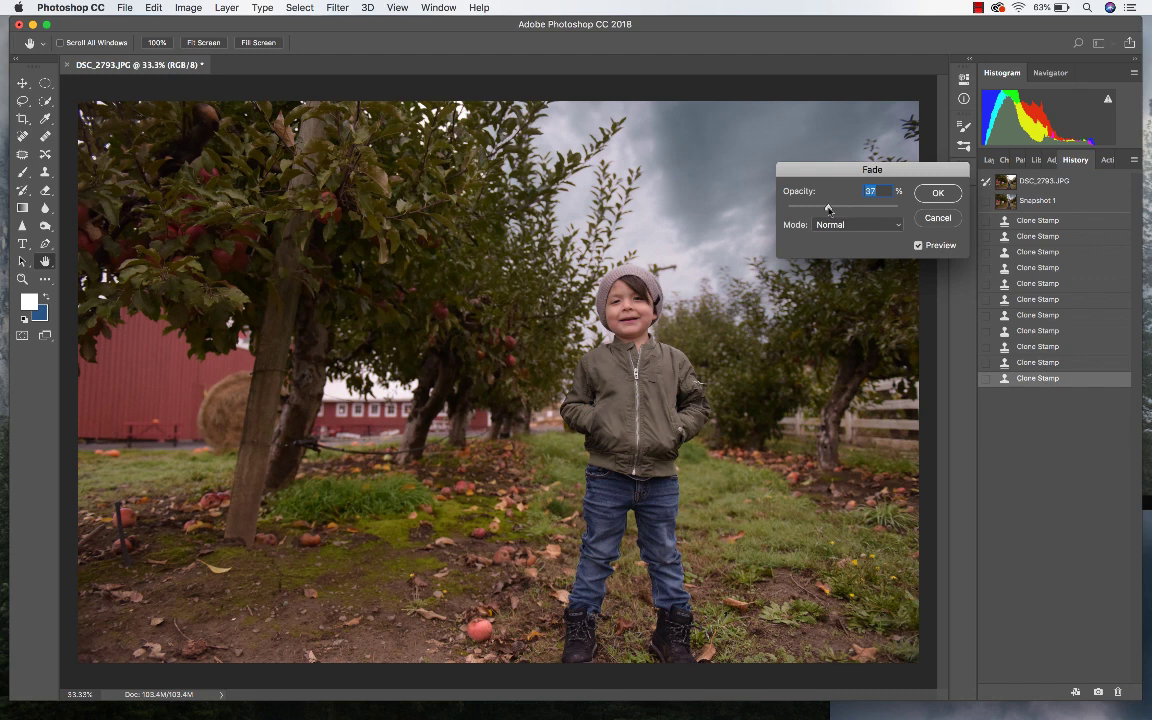
key(Return)
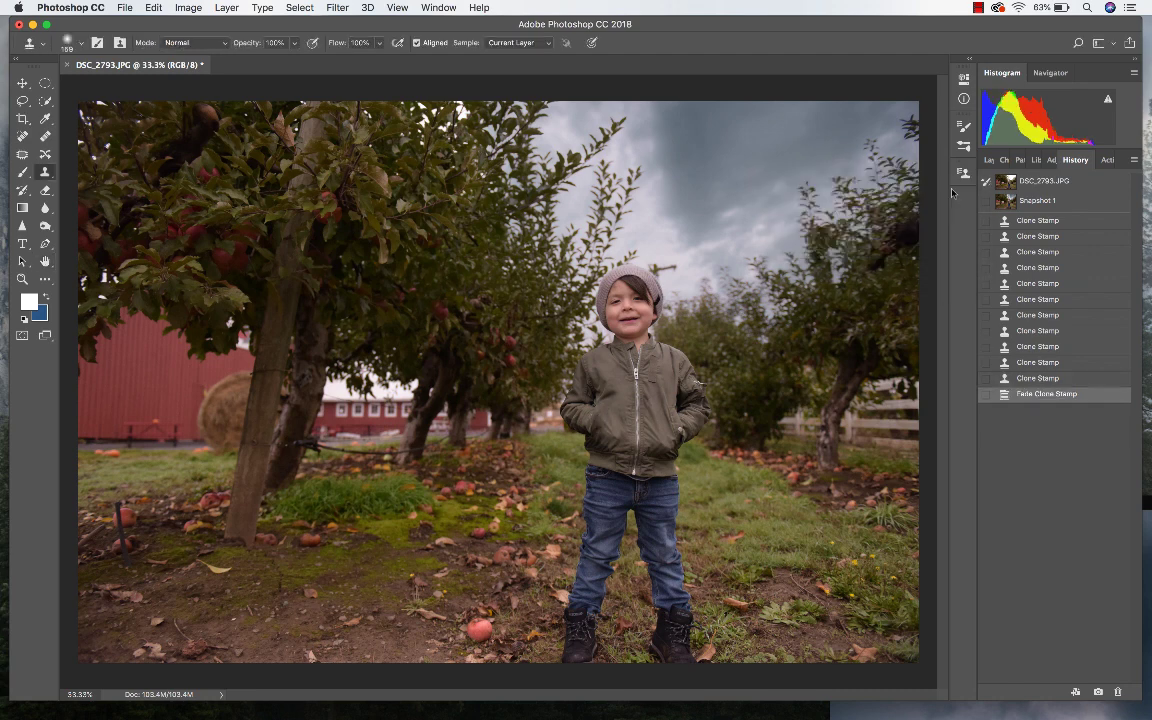
click(1098, 692)
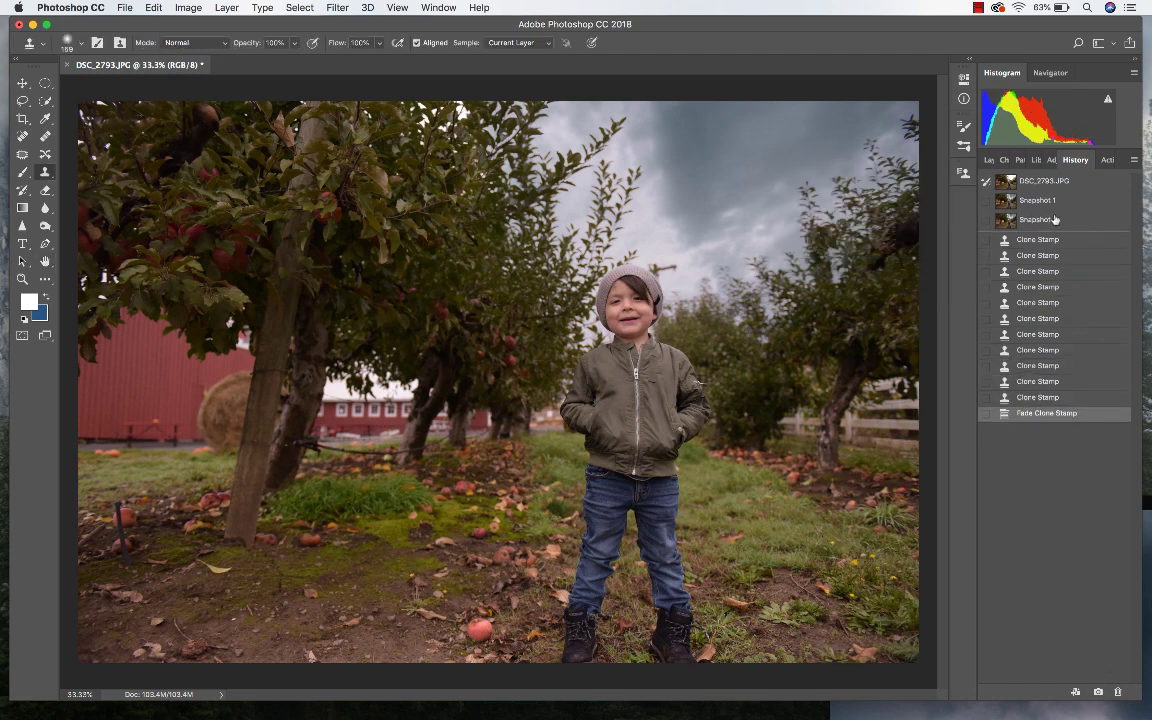
Toggle between the original DSC_2793.JPG state and Snapshot 2, ending on Snapshot 2
click(1050, 182)
click(1086, 220)
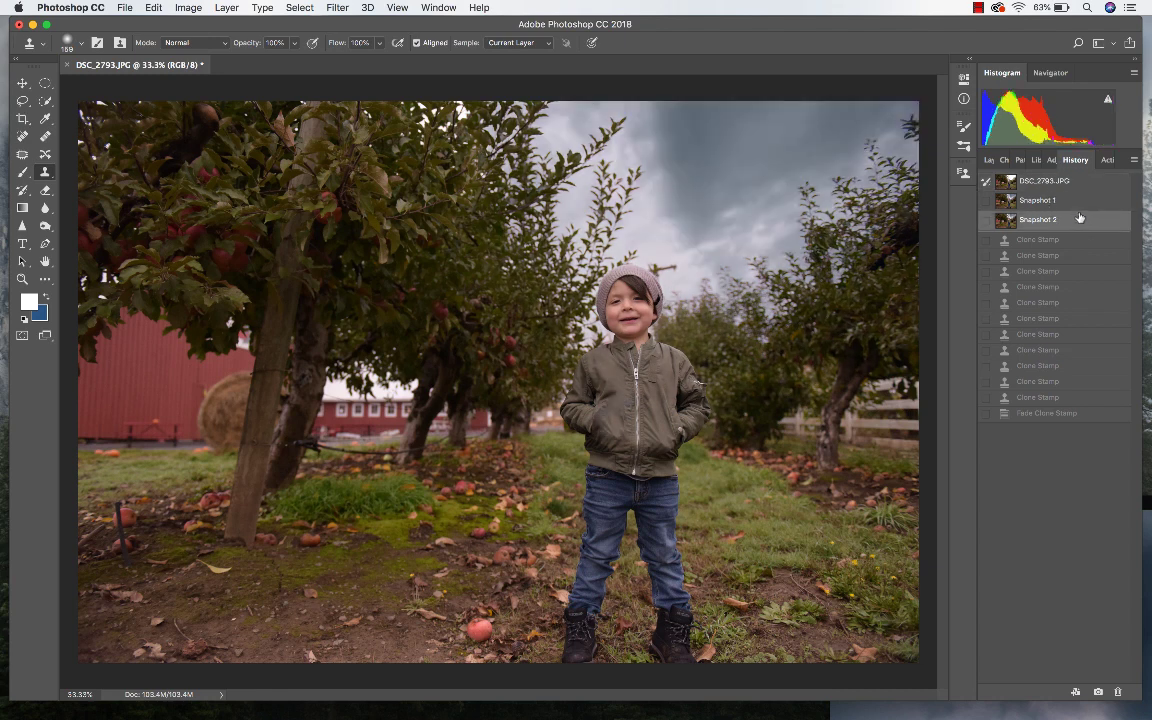
click(1062, 184)
click(1058, 219)
Play the Falling Leaves action from the autumn set and view its new layer group
click(1105, 160)
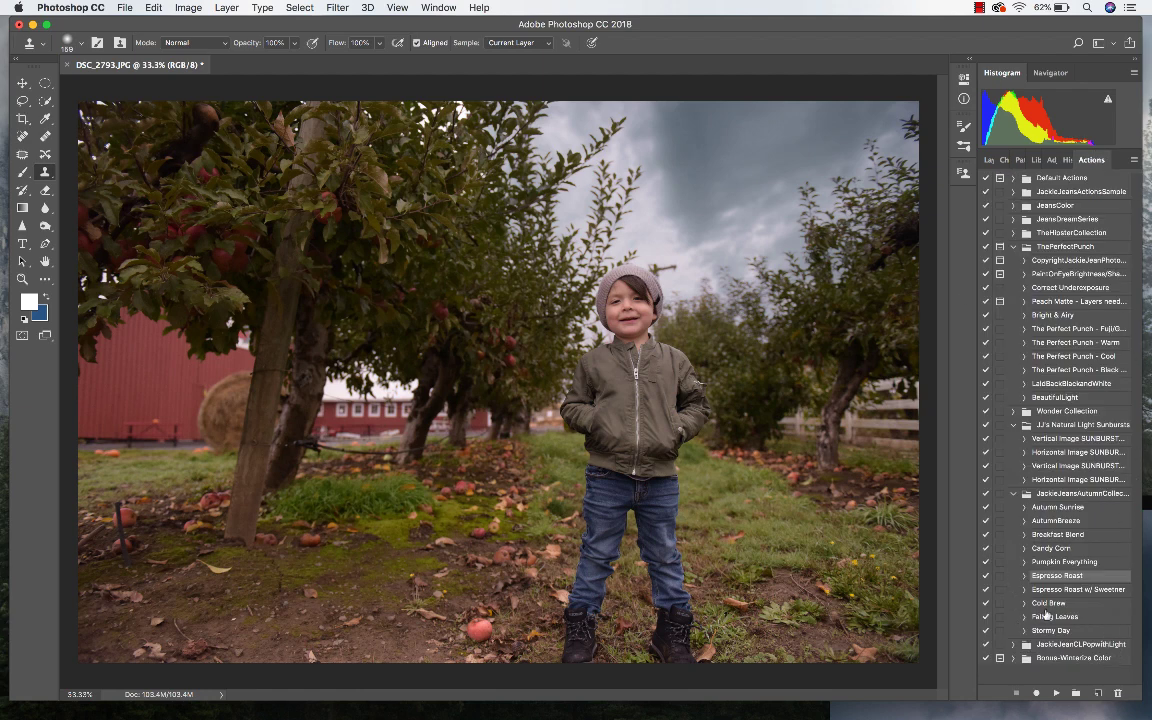
double_click(1052, 603)
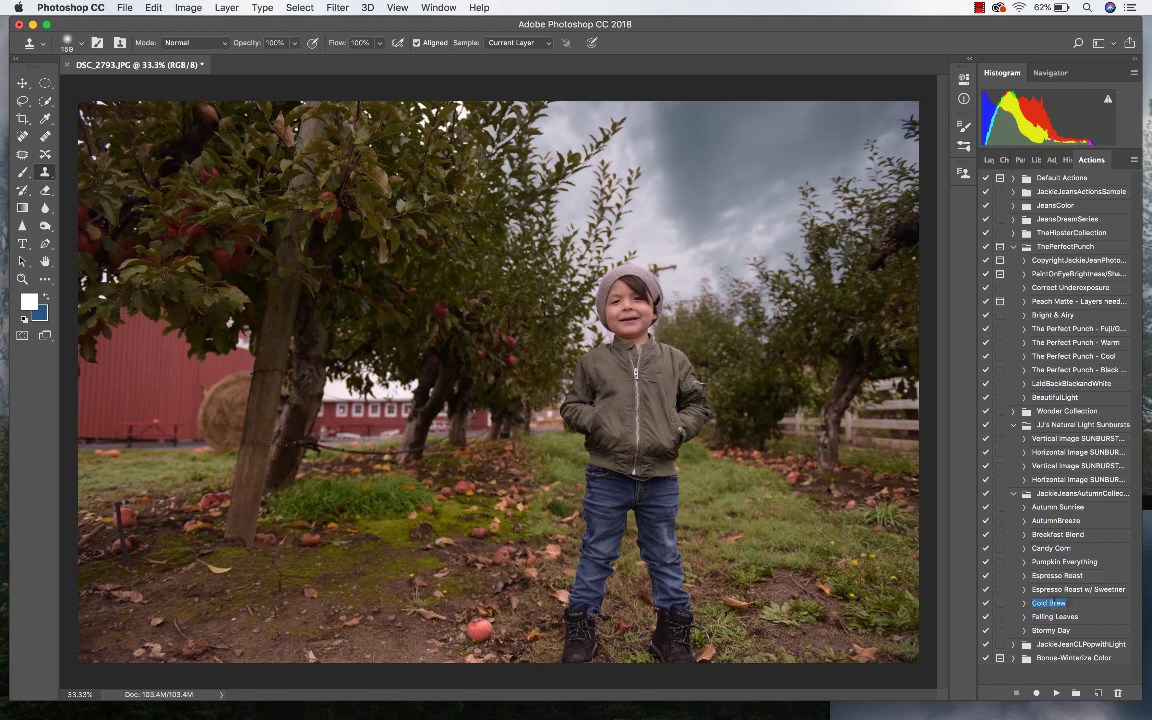
click(1055, 616)
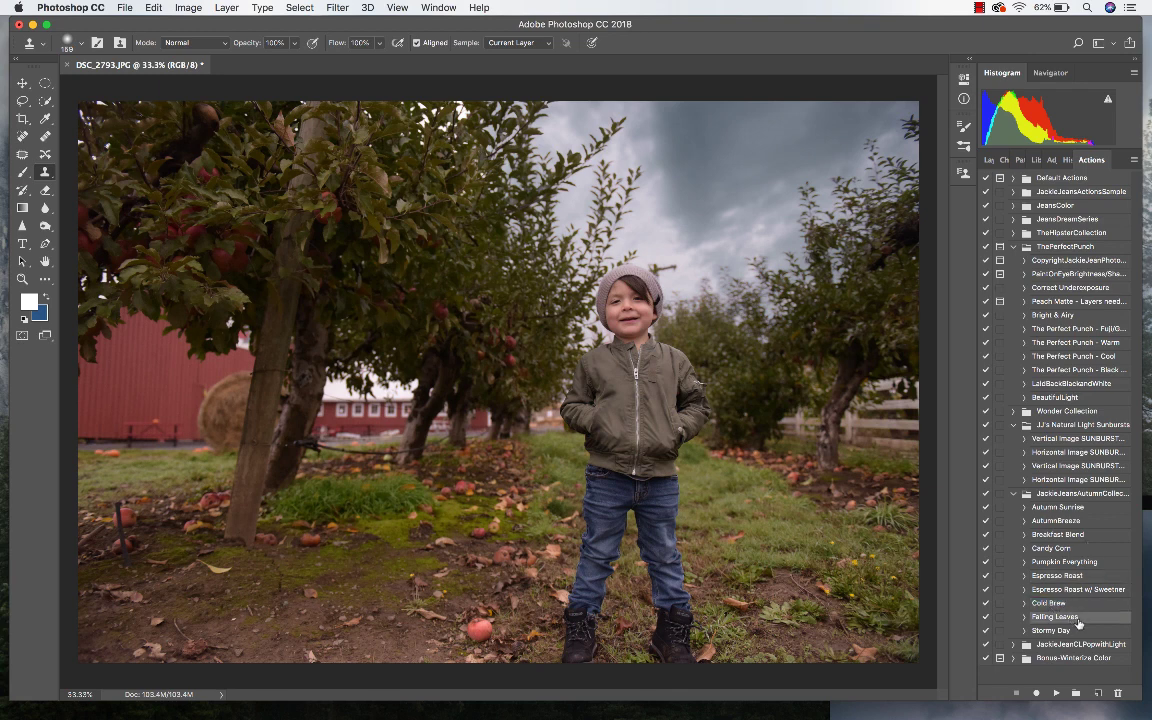
click(1056, 693)
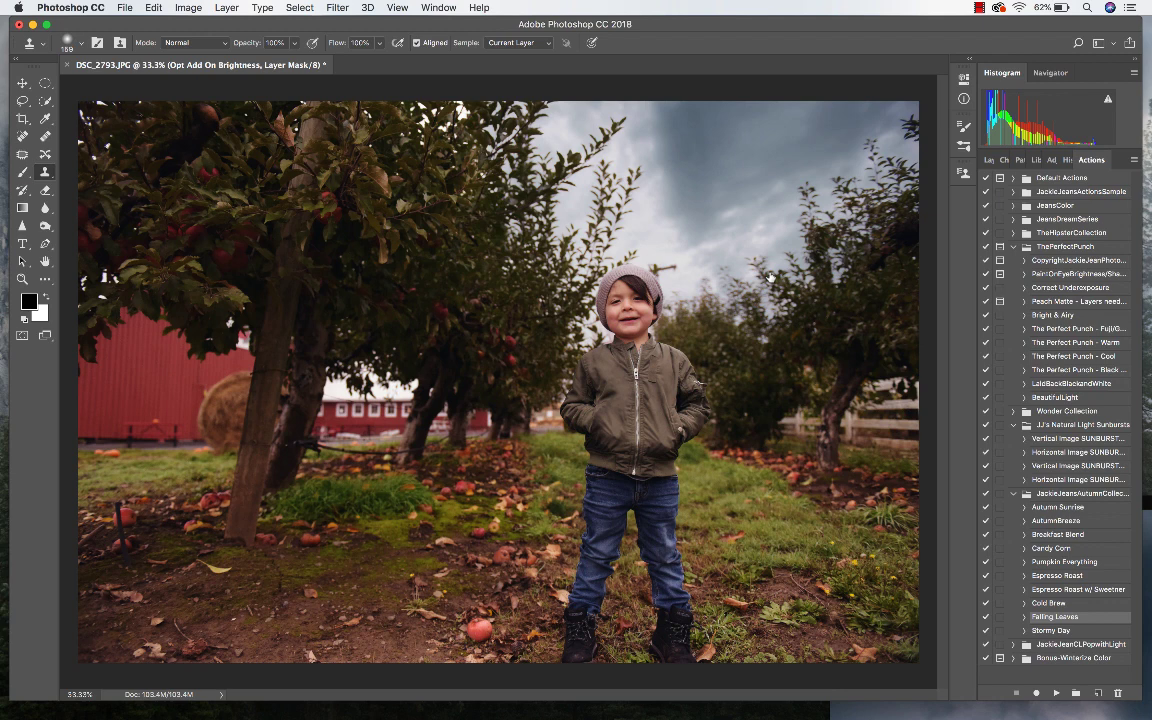
click(989, 161)
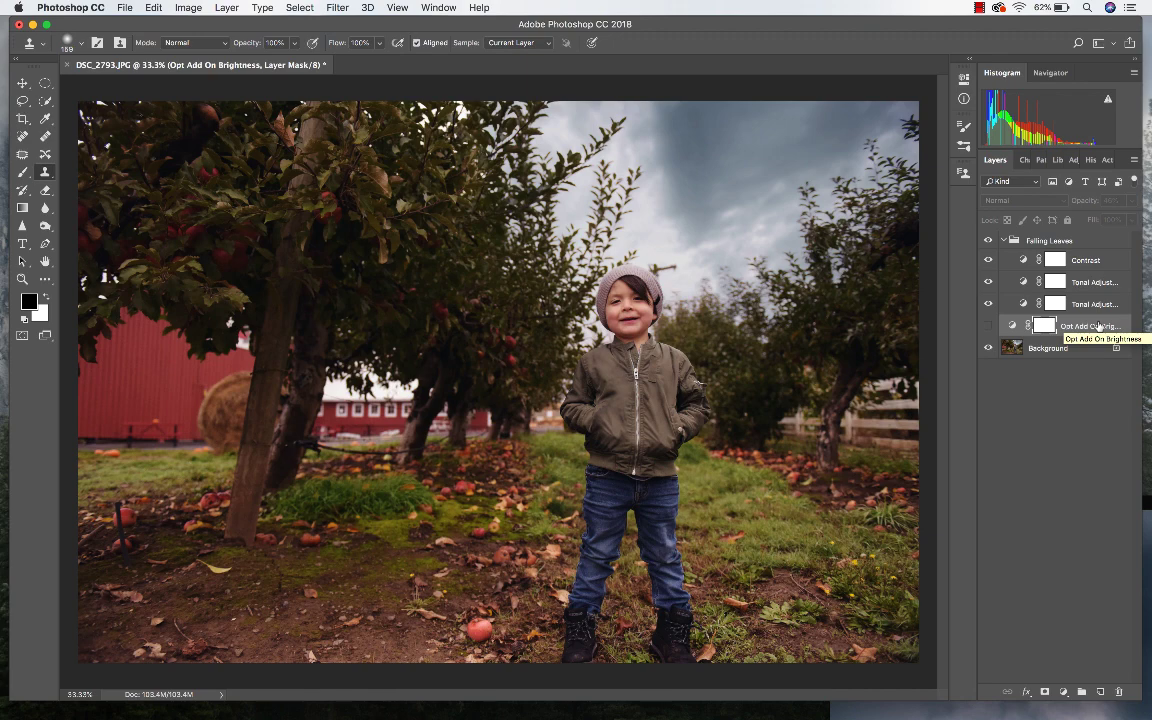
Toggle the Opt Add On Brightness layer to compare, leave it on, and set its opacity to 81%
click(988, 326)
click(986, 328)
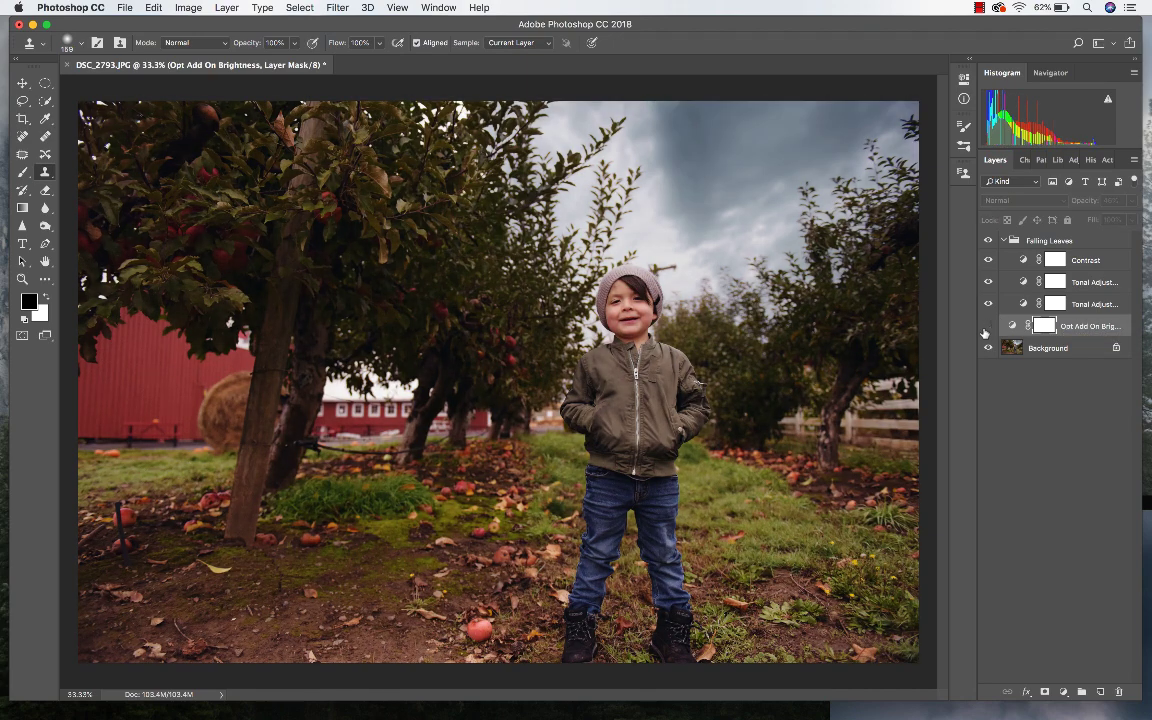
click(986, 328)
click(986, 328)
click(986, 328)
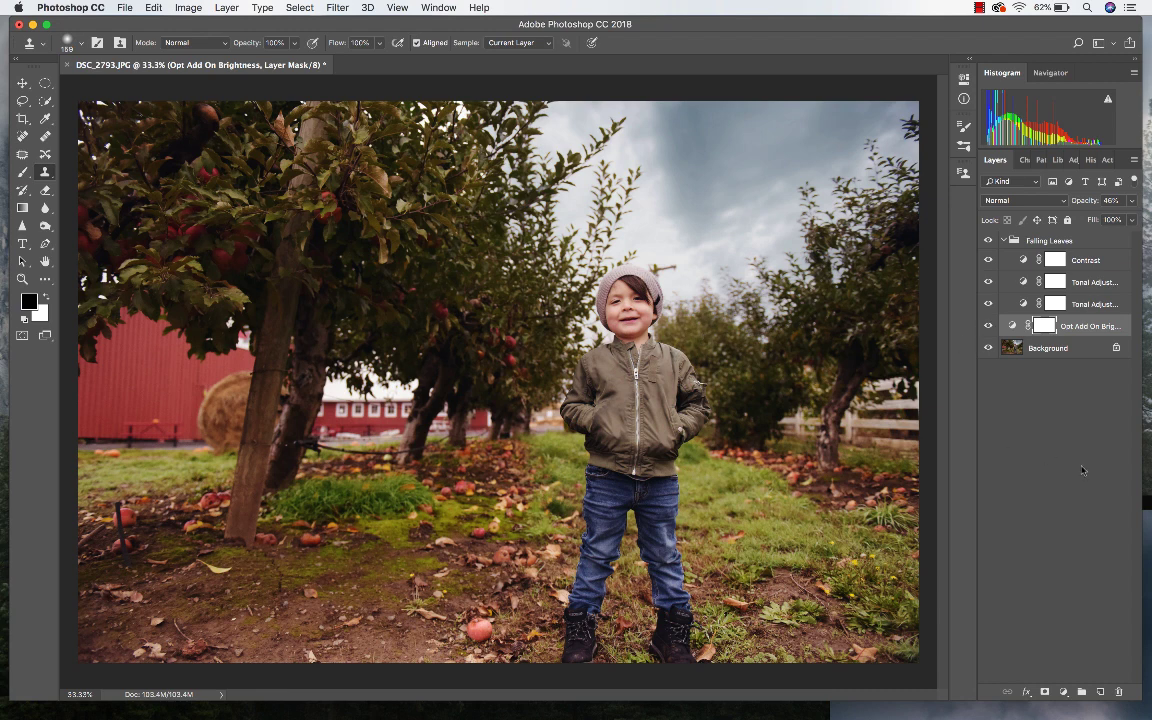
click(1131, 200)
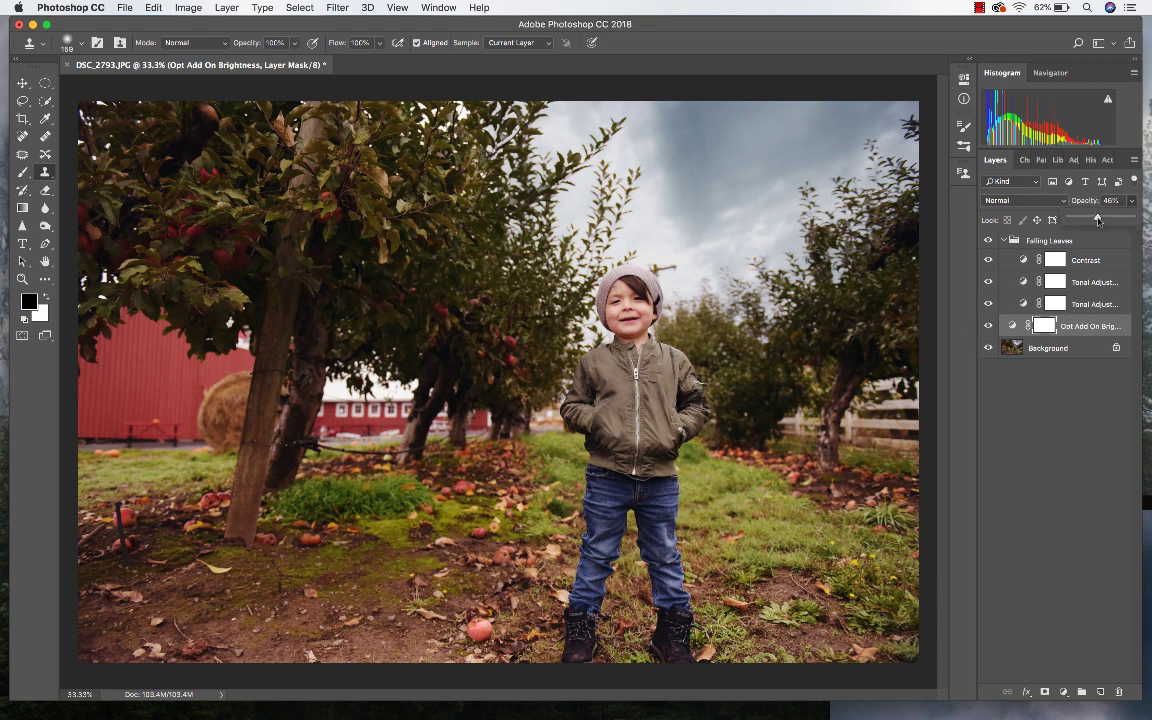
drag(1098, 219, 1108, 220)
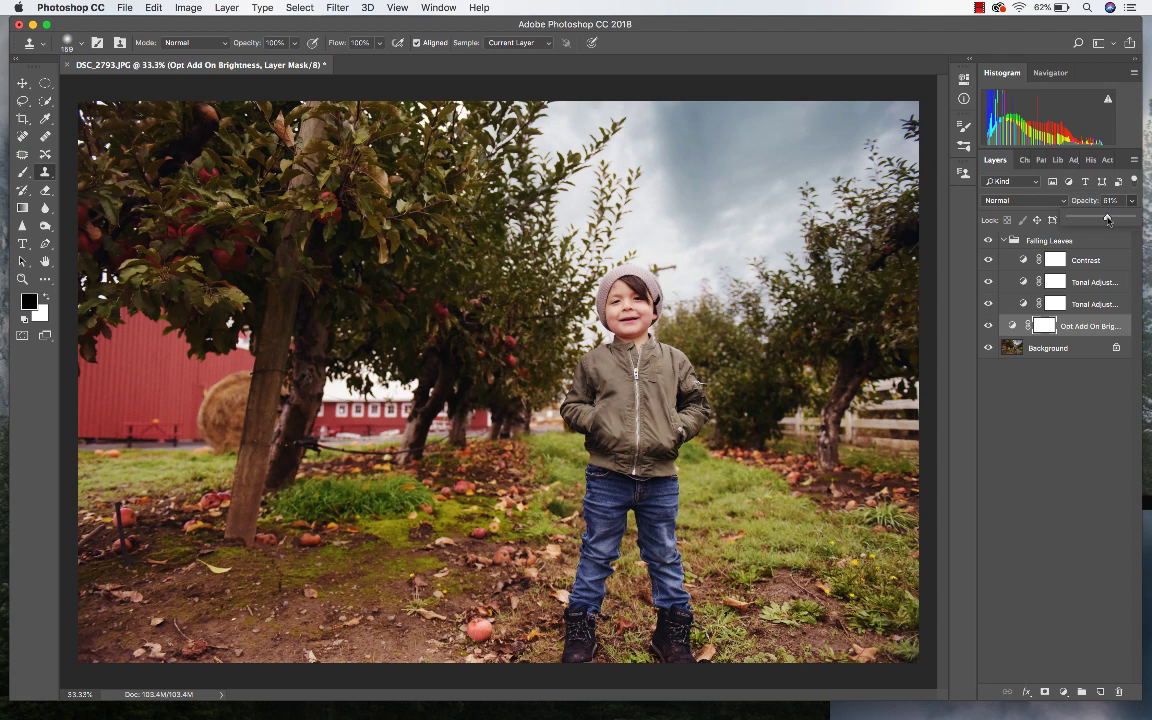
Paint black at 85% brush opacity on the brightness mask over the sky, ground and left edge
key(b)
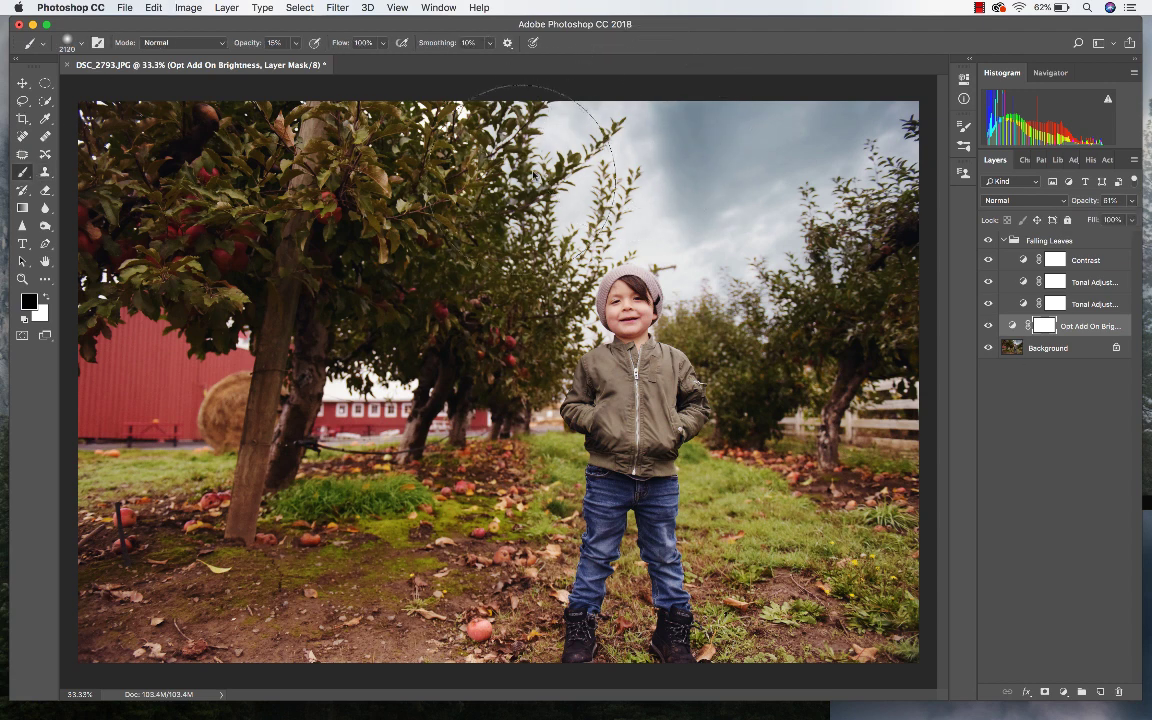
mouse_move(530, 175)
mouse_down()
mouse_move(700, 190)
mouse_move(755, 140)
mouse_move(800, 210)
mouse_up()
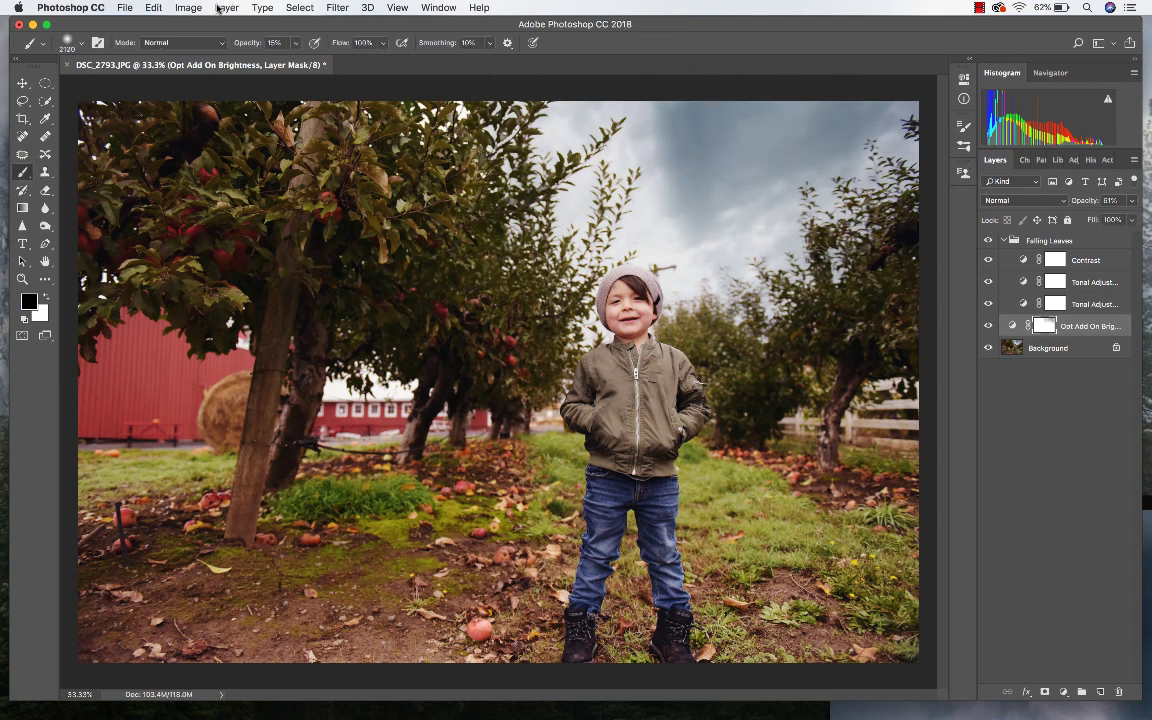
click(295, 43)
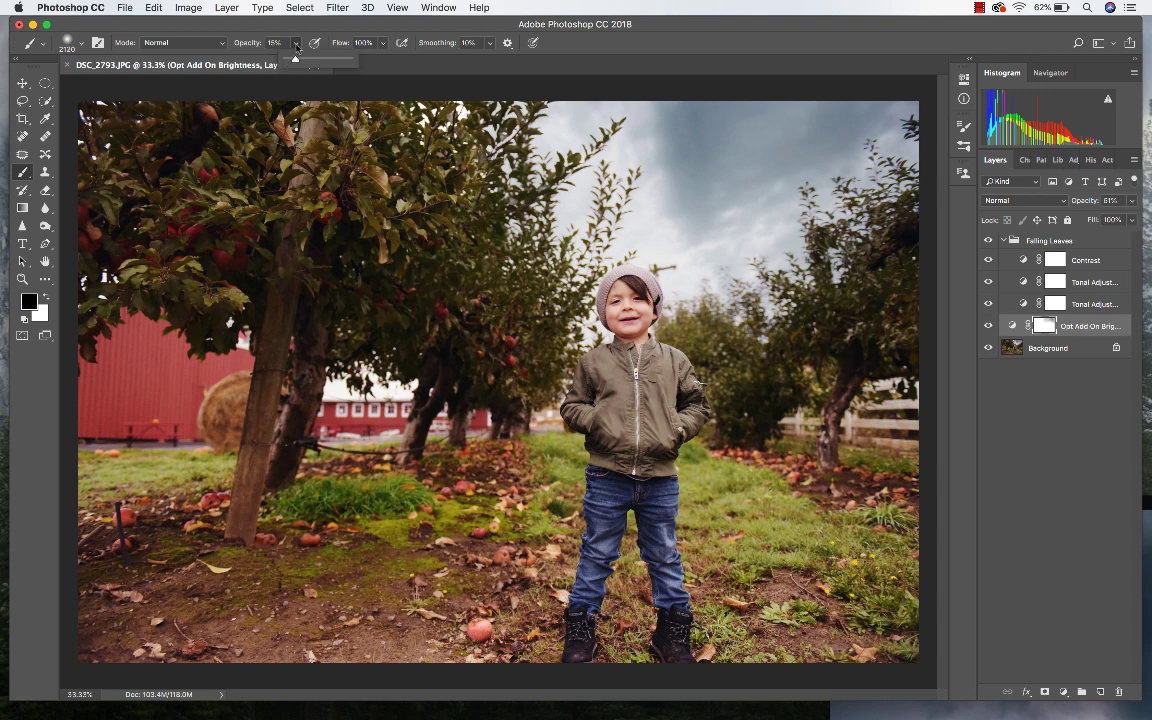
text(85)
key(Return)
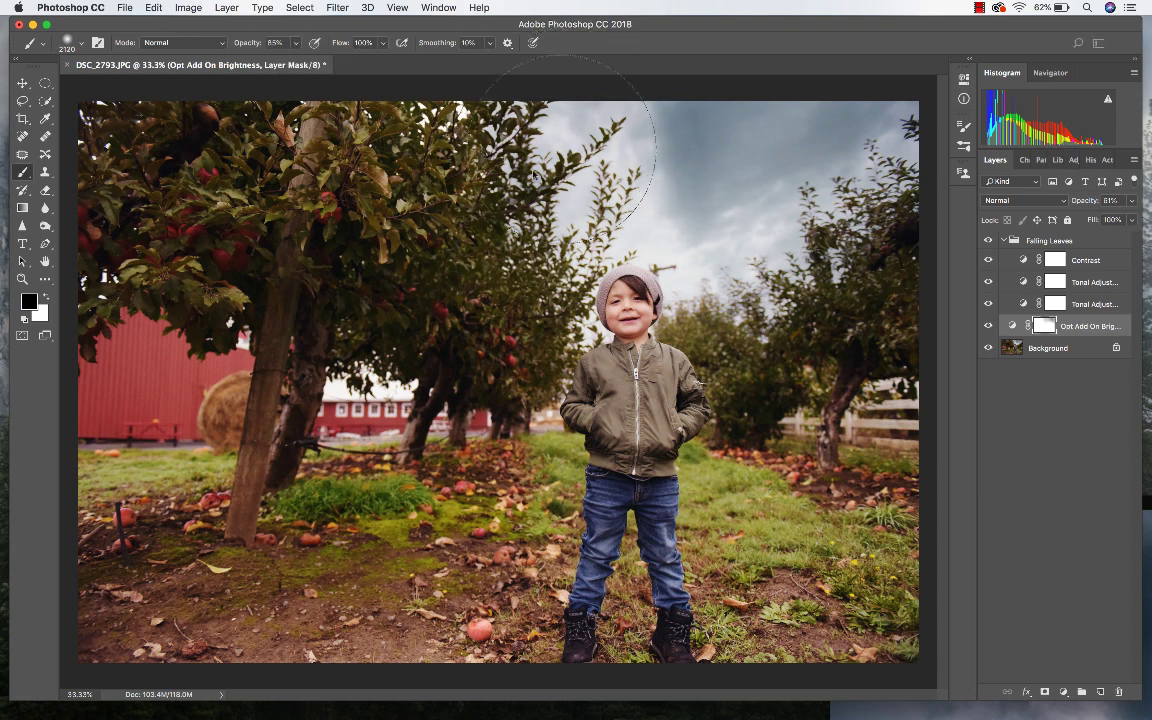
mouse_move(533, 176)
mouse_down()
mouse_move(330, 112)
mouse_move(760, 190)
mouse_move(700, 280)
mouse_move(912, 465)
mouse_move(780, 530)
mouse_move(690, 520)
mouse_move(640, 560)
mouse_move(485, 630)
mouse_up()
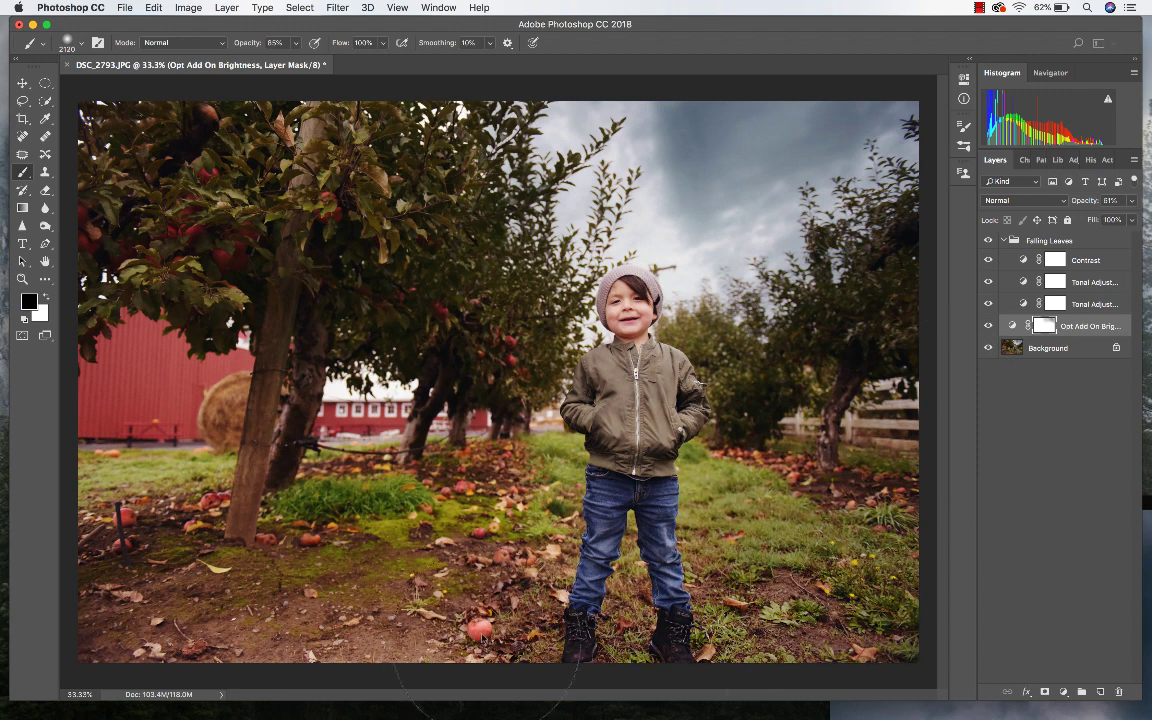
mouse_move(485, 690)
mouse_down()
mouse_move(290, 673)
mouse_move(273, 652)
mouse_move(30, 613)
mouse_move(116, 509)
mouse_move(109, 439)
mouse_move(136, 391)
mouse_move(133, 281)
mouse_move(172, 178)
mouse_move(142, 217)
mouse_move(316, 413)
mouse_move(343, 394)
mouse_move(467, 509)
mouse_move(529, 538)
mouse_move(540, 521)
mouse_move(88, 594)
mouse_move(889, 698)
mouse_move(855, 644)
mouse_move(846, 579)
mouse_move(909, 534)
mouse_move(555, 128)
mouse_up()
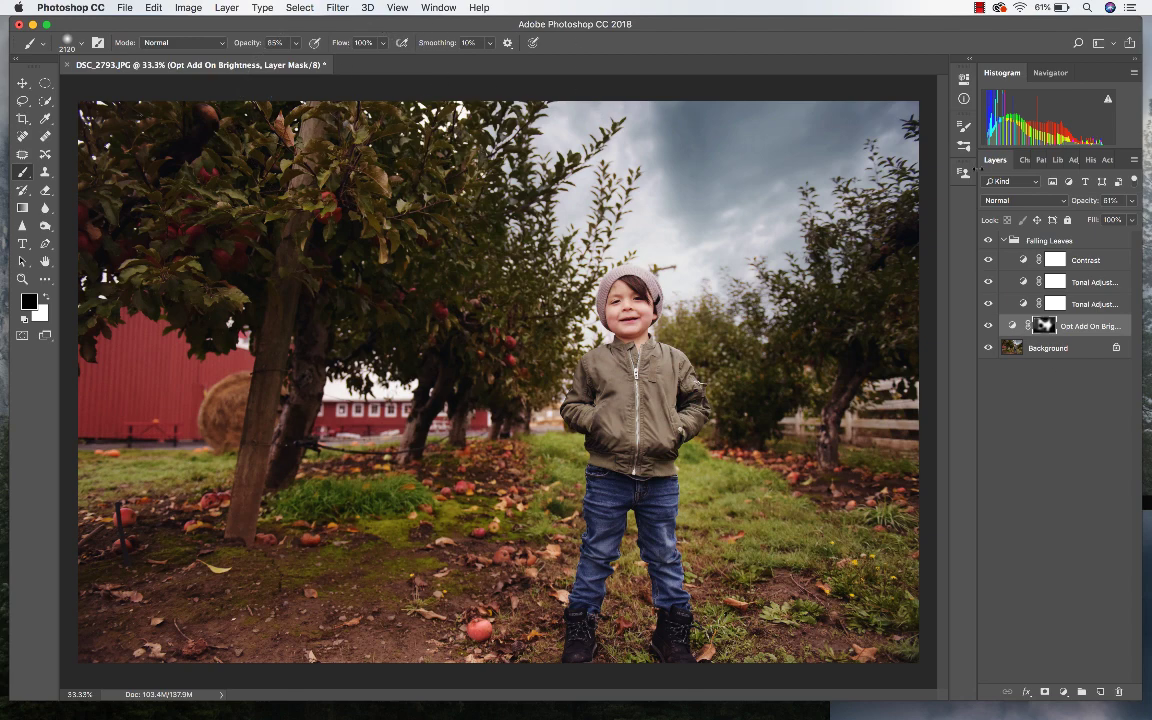
Compare with and without the Falling Leaves group, keep it on, then flatten the image
click(988, 241)
click(988, 241)
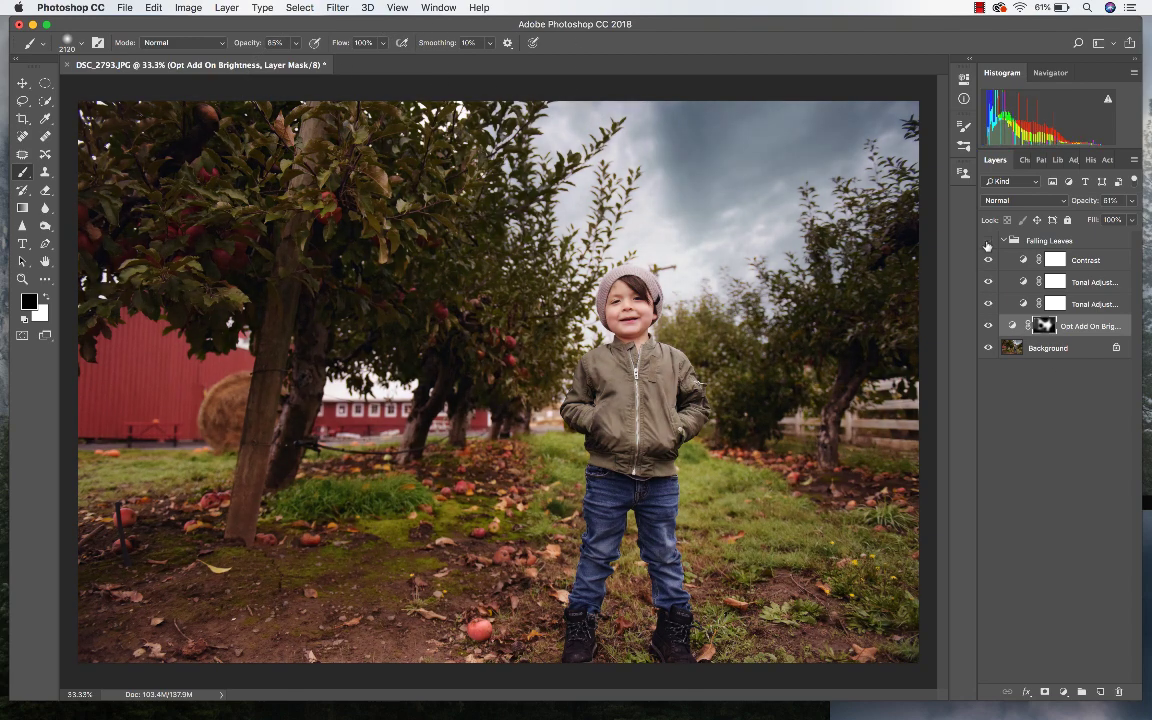
click(988, 241)
click(988, 241)
click(227, 7)
click(300, 540)
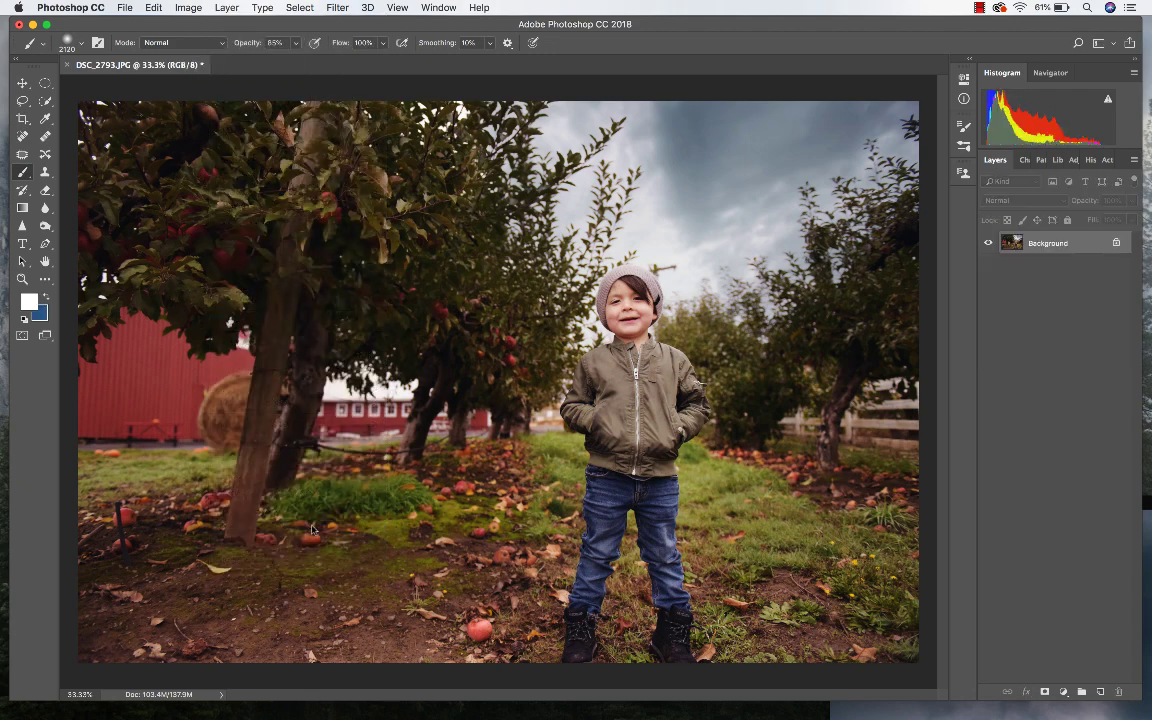
In History, switch between the original DSC_2793.JPG and Snapshot 3 to compare, ending on the edit
click(1091, 160)
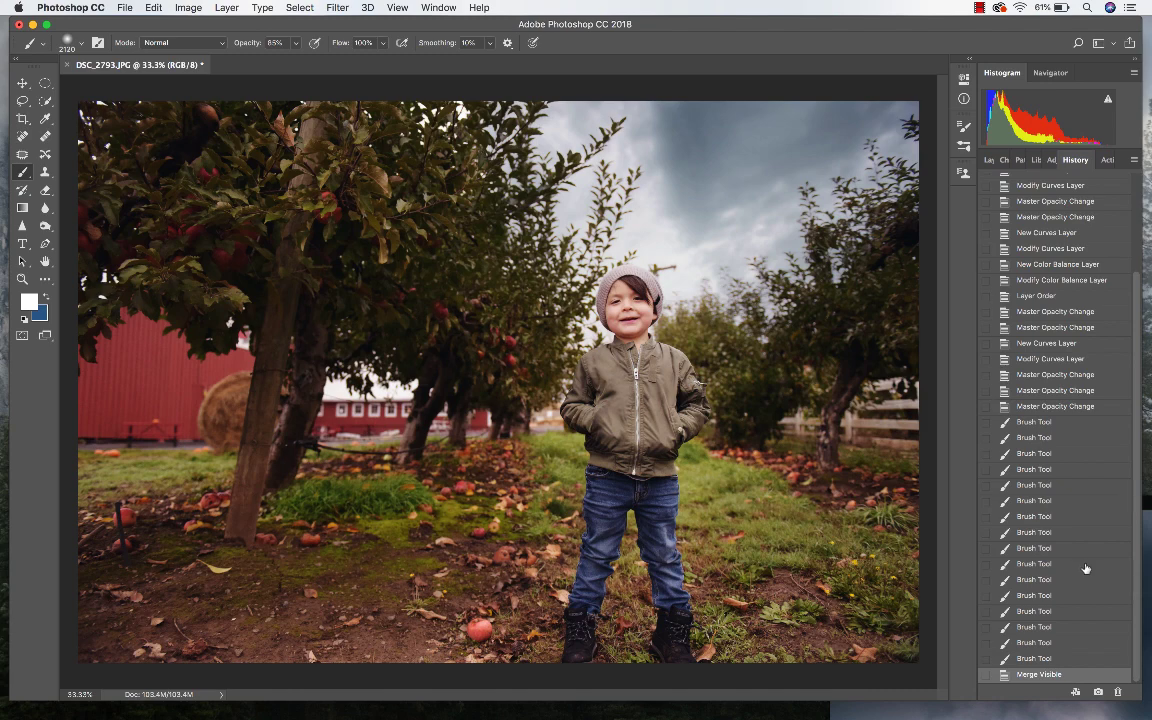
scroll(1086, 569, up, 5)
click(1063, 184)
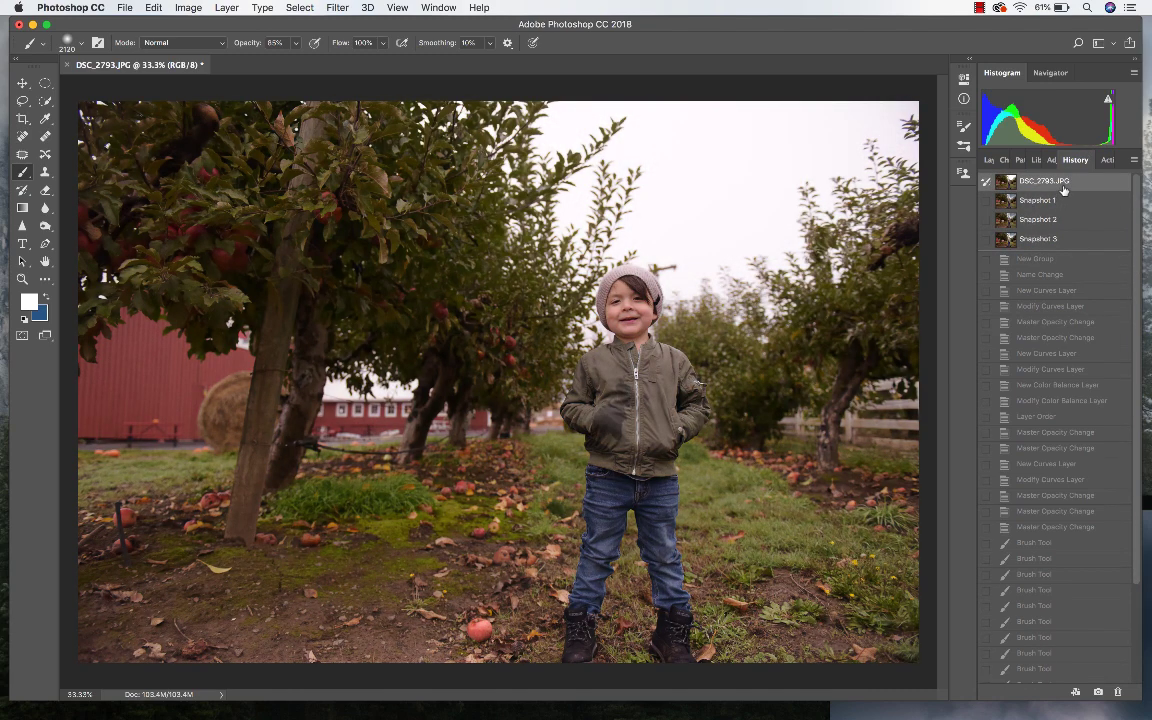
click(1088, 240)
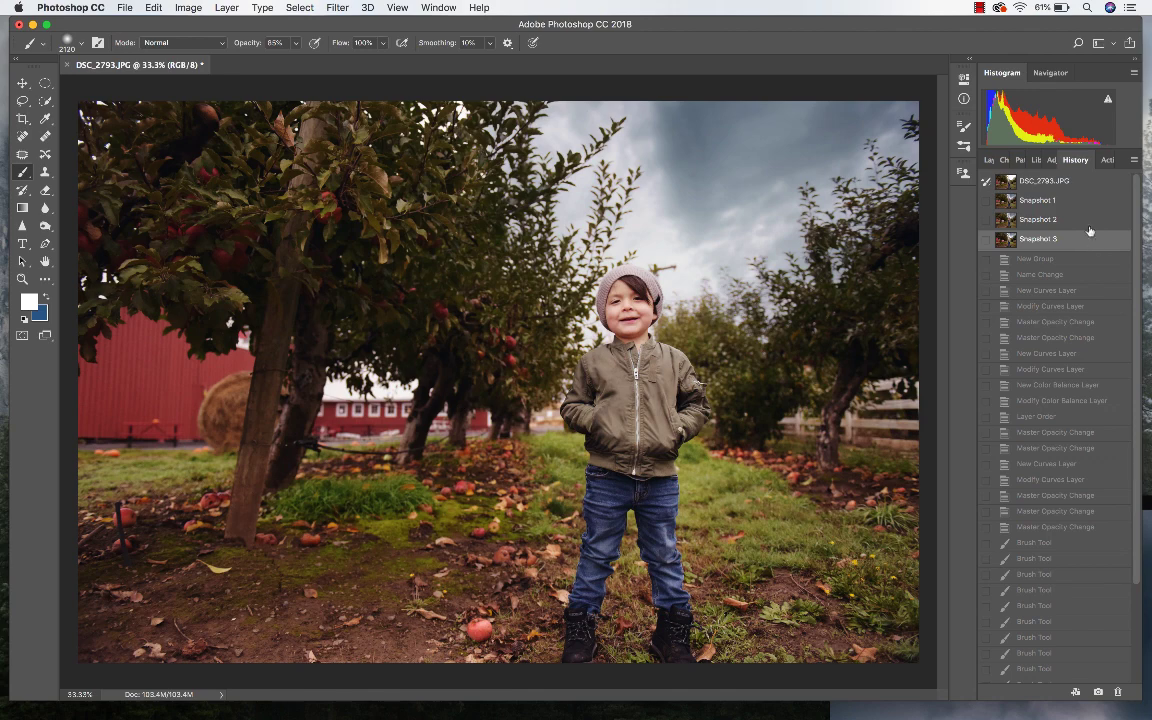
click(1078, 181)
click(1078, 240)
click(1080, 181)
click(1097, 241)
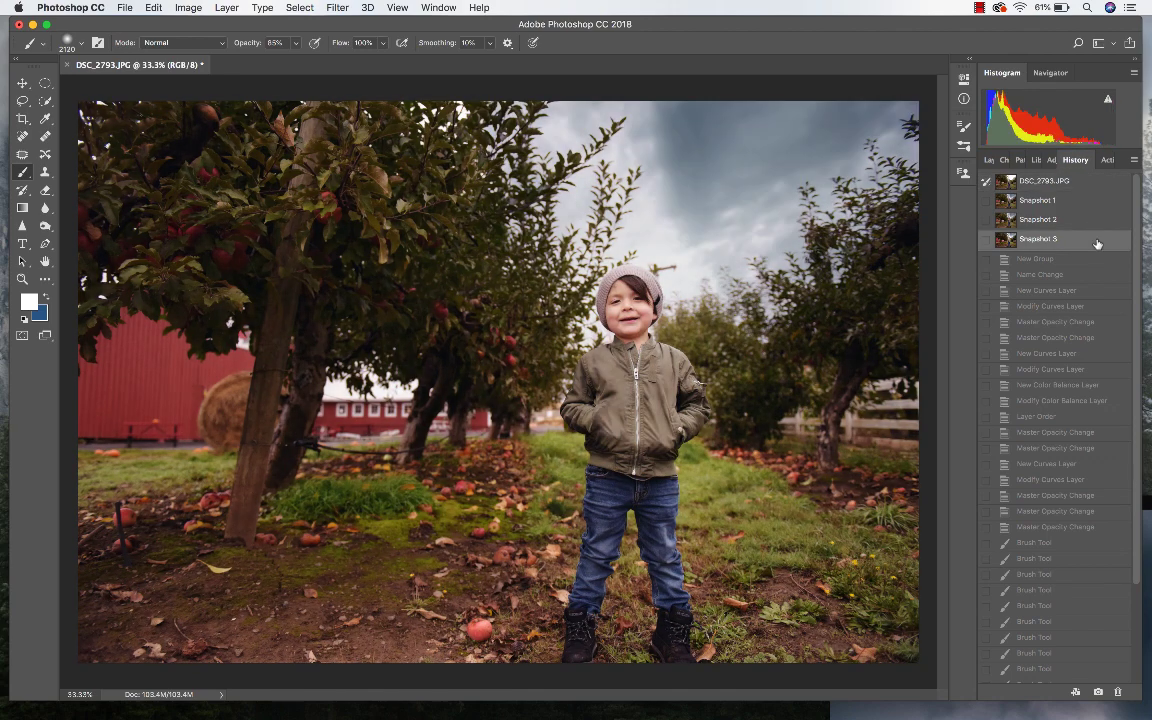